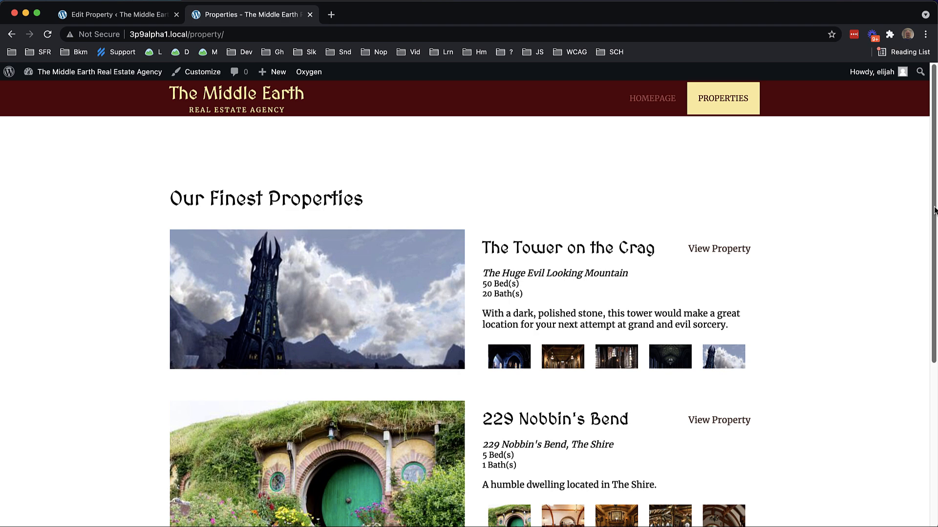
# - Append "On The Left" to the Full Address of the Tower on the Crag property and update the property
pyautogui.scroll(-3, 934, 210)
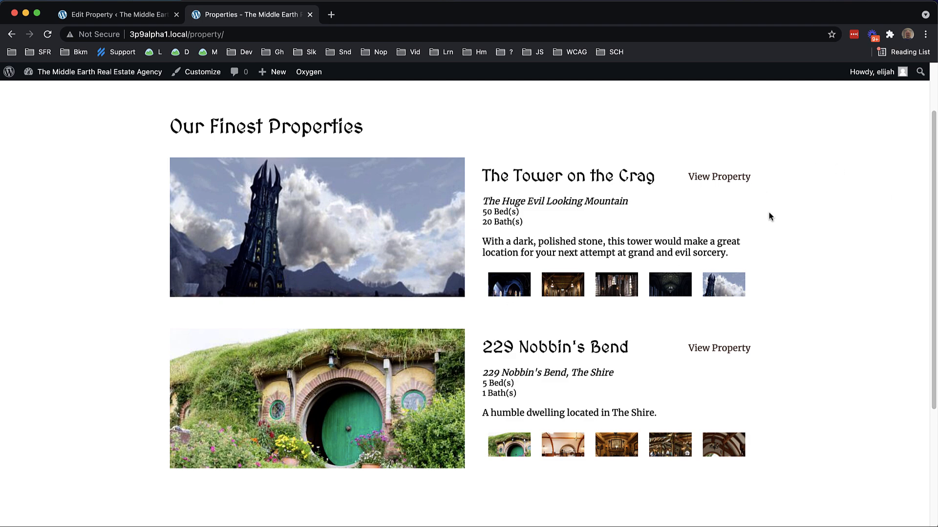
pyautogui.click(110, 16)
pyautogui.scroll(-3, 478, 340)
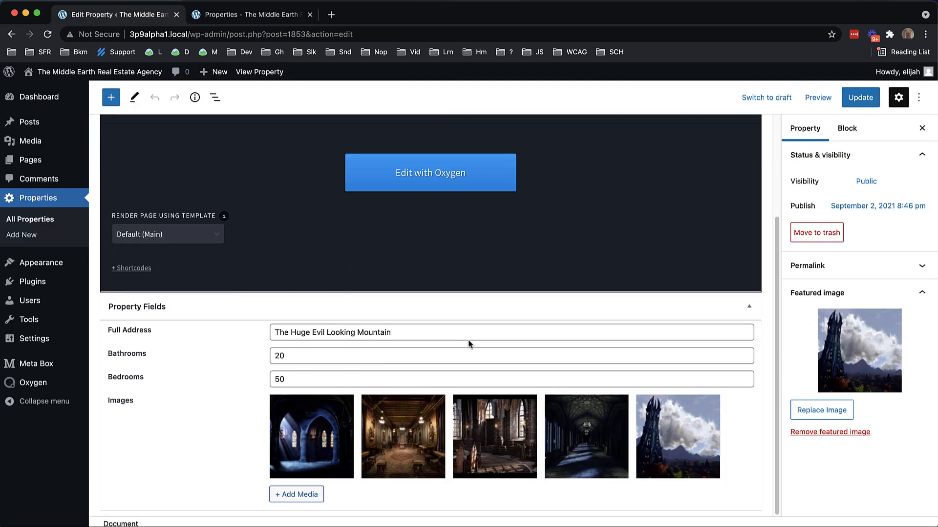
pyautogui.click(399, 329)
pyautogui.write('On The Left')
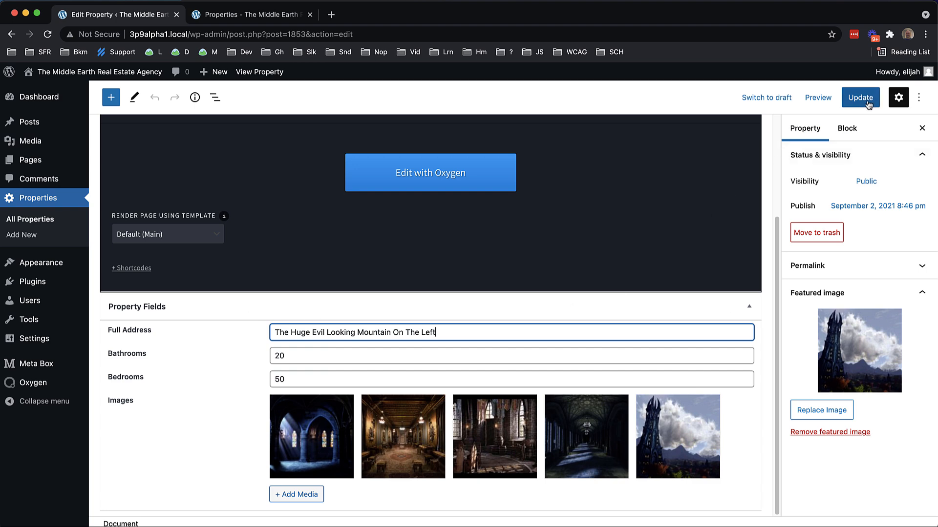
pyautogui.click(868, 101)
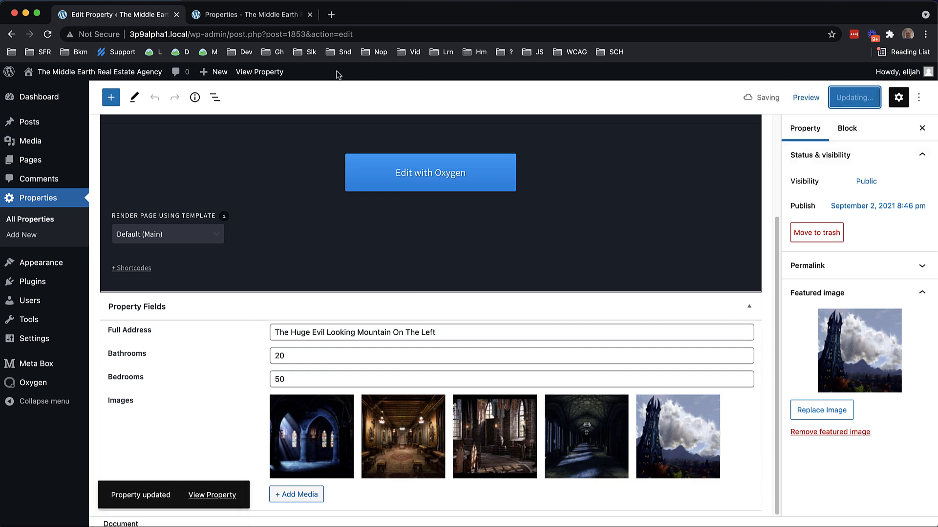
# - Reload the Properties listing page and check the address shown for The Tower on the Crag
pyautogui.click(250, 14)
pyautogui.click(48, 34)
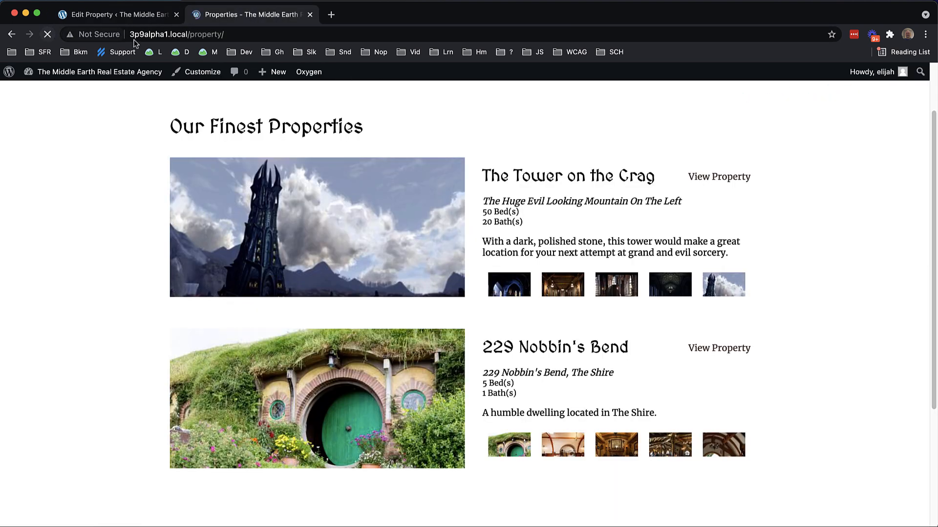
pyautogui.moveTo(576, 203); pyautogui.dragTo(679, 204)
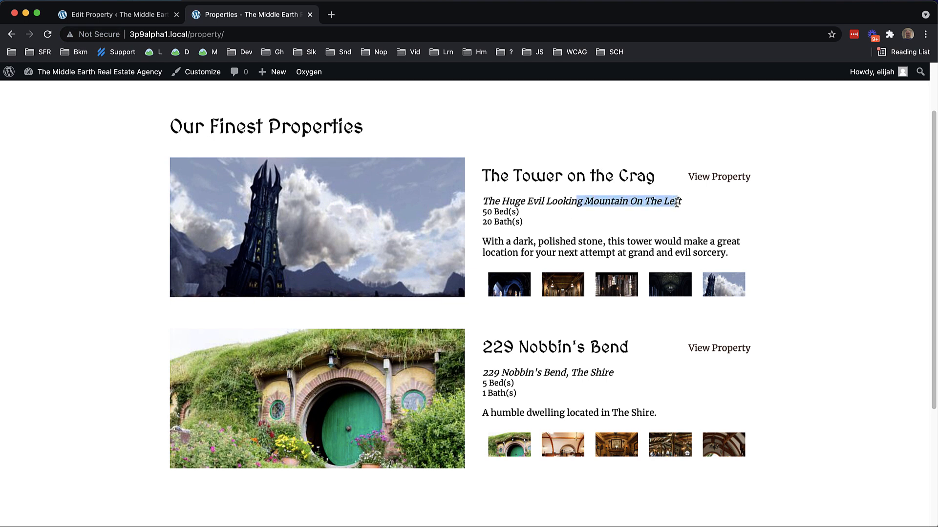
pyautogui.click(679, 204)
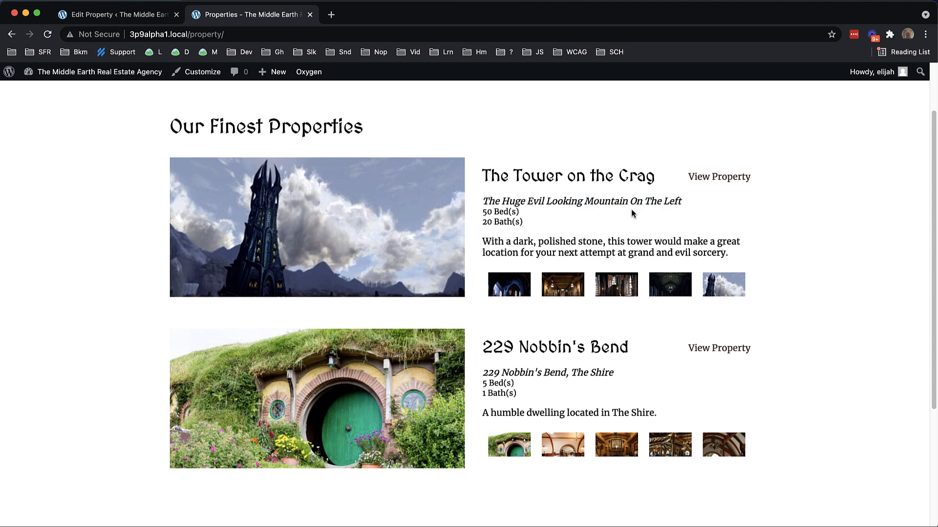
# - Open the Tower on the Crag property in the Oxygen editor and add a section containing a div
pyautogui.click(132, 18)
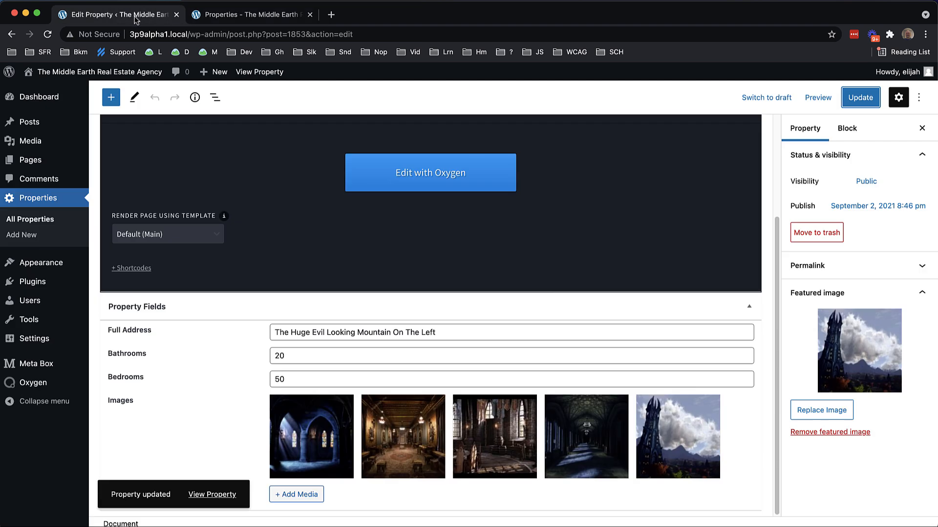
pyautogui.click(409, 171)
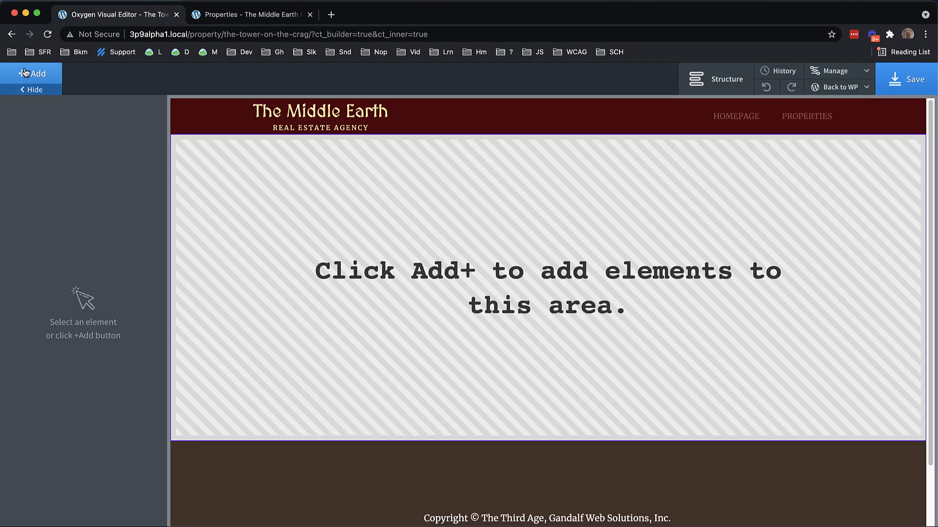
pyautogui.click(45, 183)
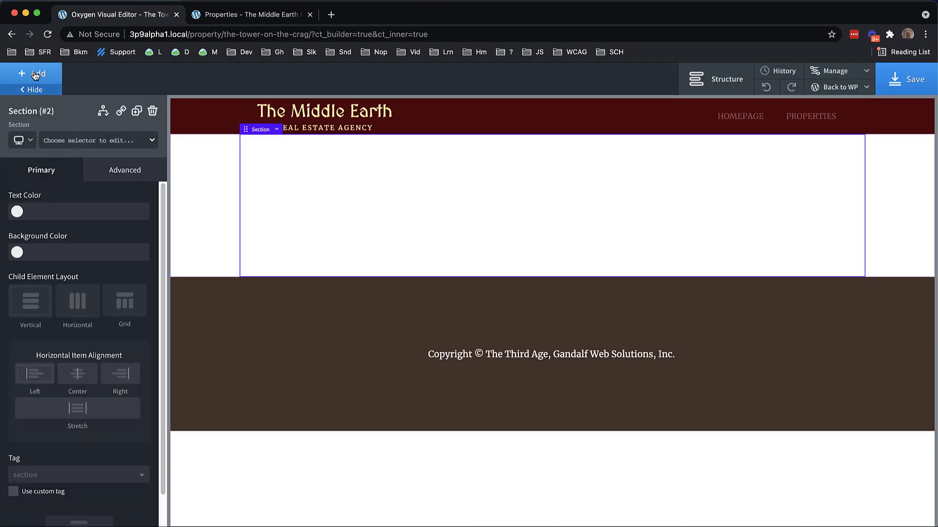
pyautogui.click(57, 82)
pyautogui.click(130, 182)
# - Set the div's width to 100% and max-width to 768 px, and center it horizontally within the section
pyautogui.click(117, 177)
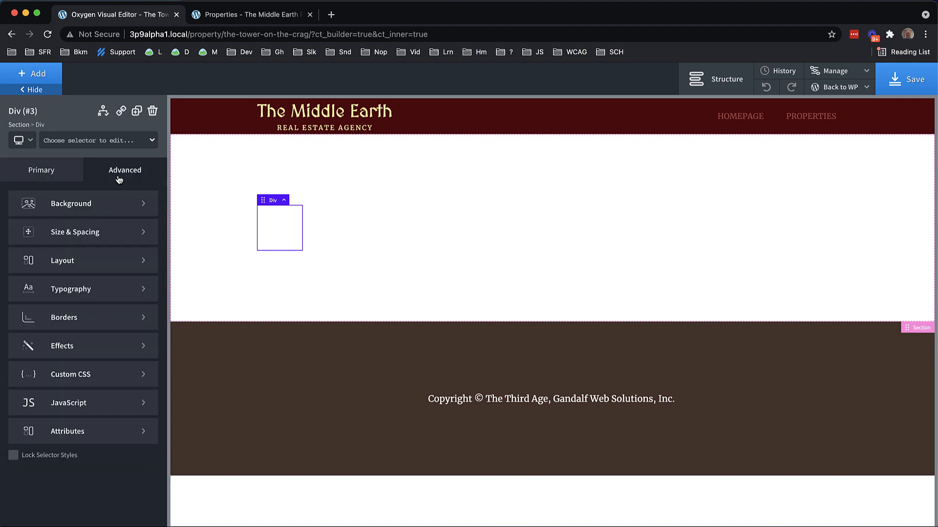
pyautogui.click(104, 227)
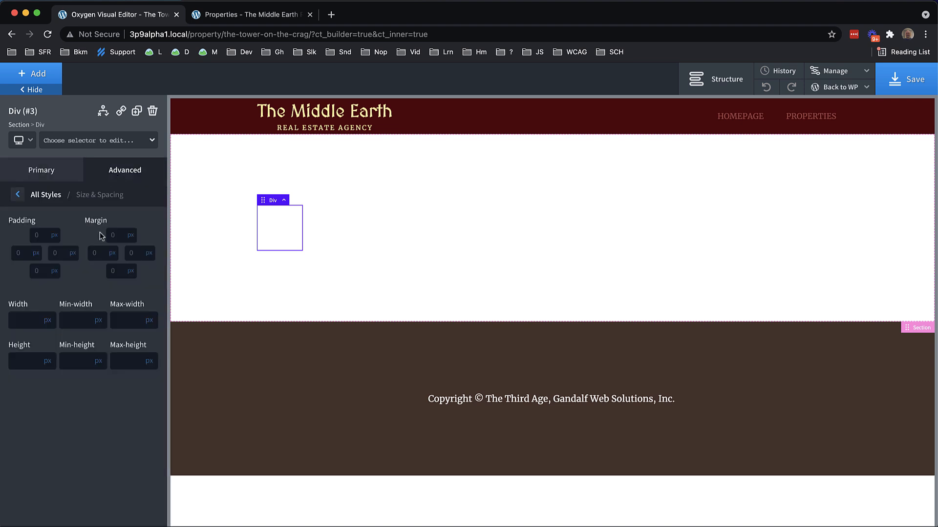
pyautogui.click(31, 323)
pyautogui.write('100')
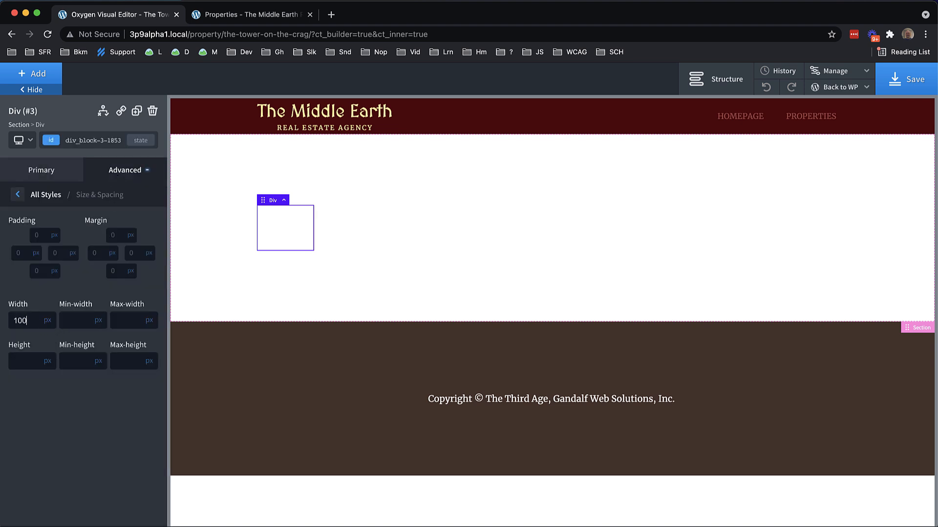
pyautogui.click(49, 320)
pyautogui.click(51, 314)
pyautogui.click(124, 321)
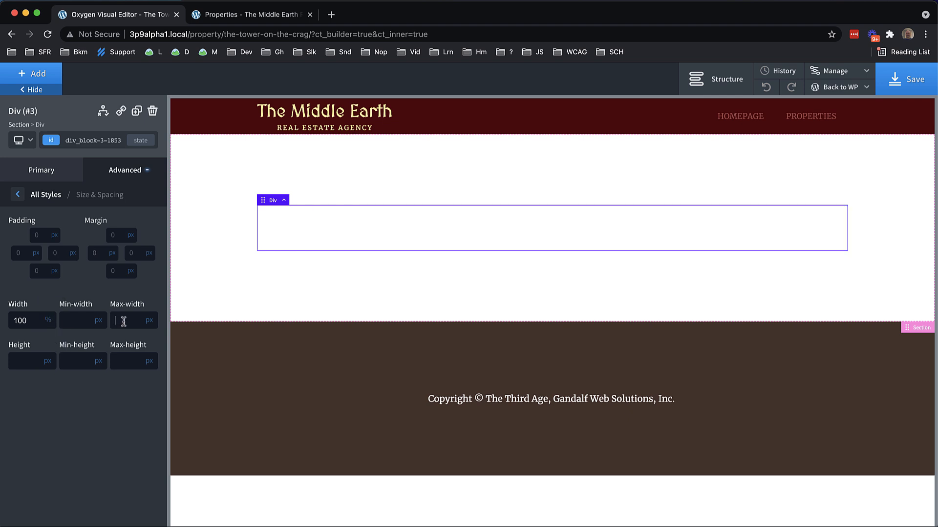
pyautogui.write('768')
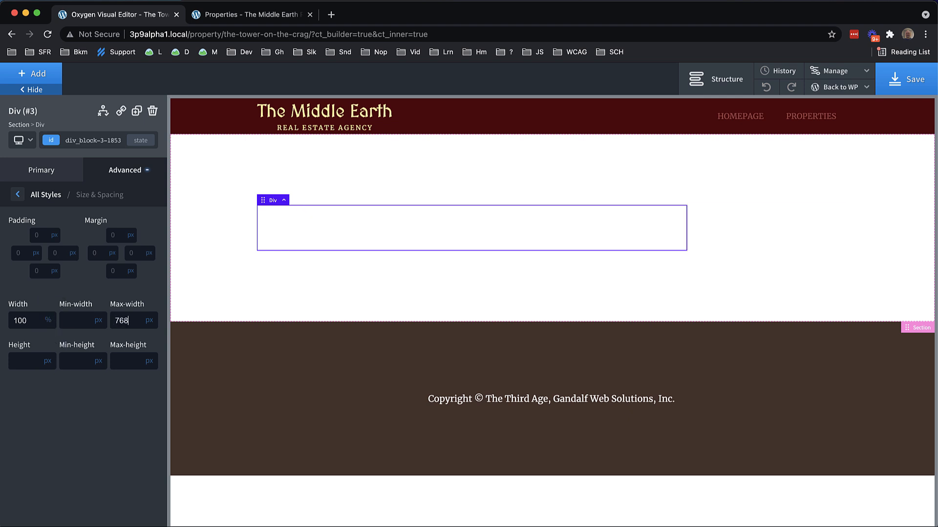
pyautogui.click(532, 286)
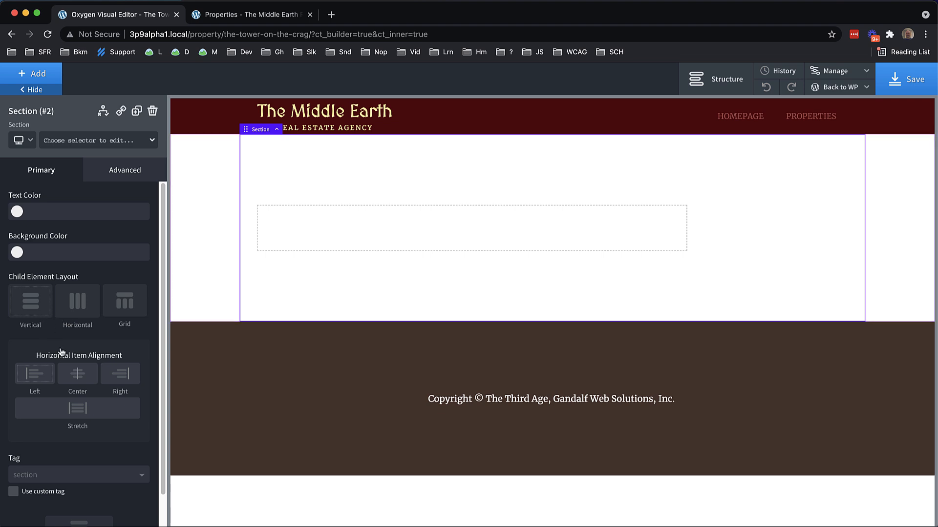
pyautogui.click(78, 374)
# - Add an image inside the div and set its source to the post's Featured Image dynamic data
pyautogui.click(474, 242)
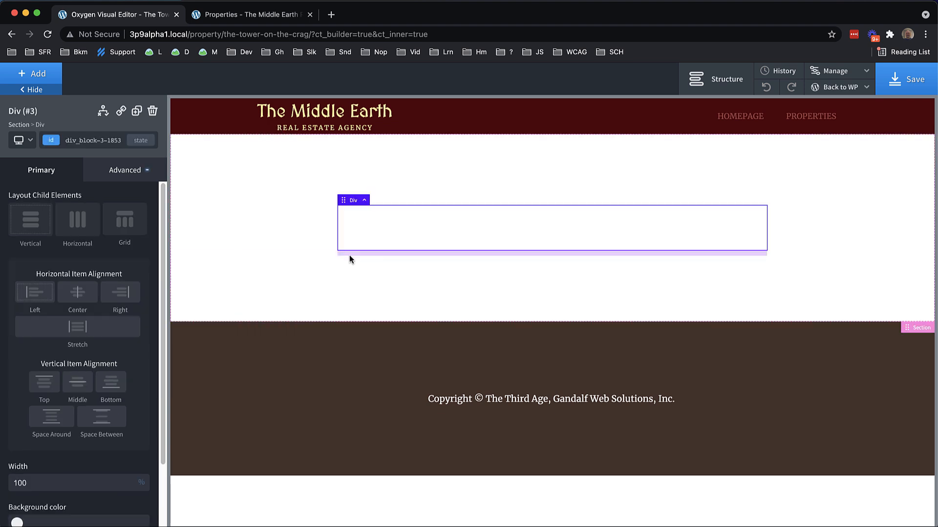
pyautogui.click(40, 72)
pyautogui.write('image')
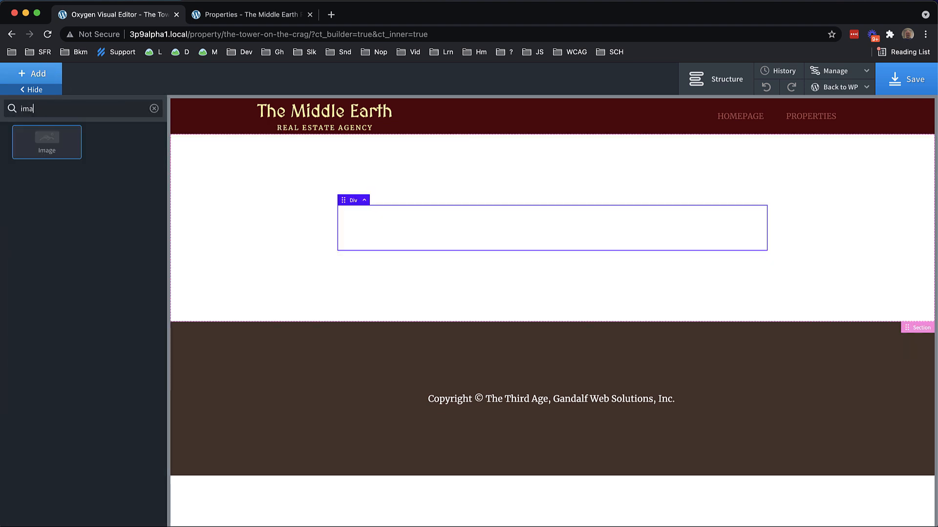
pyautogui.click(42, 136)
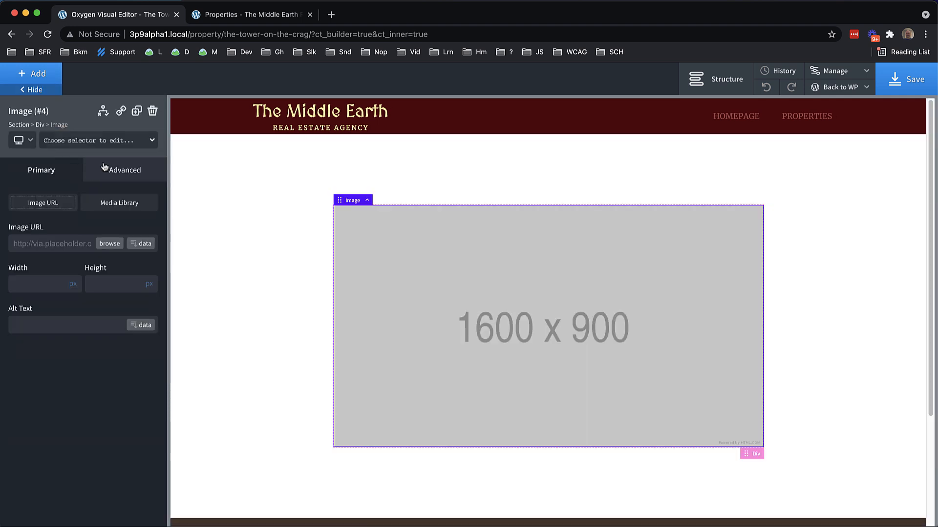
pyautogui.click(140, 244)
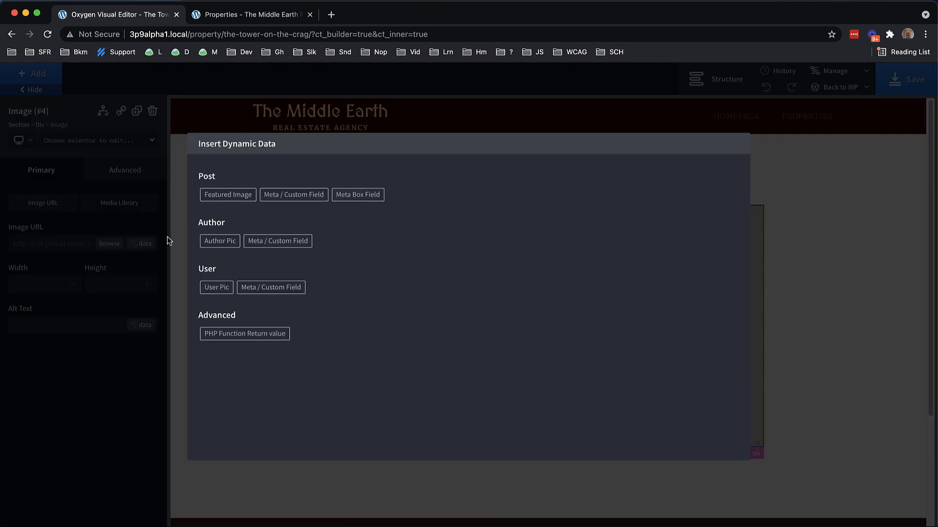
pyautogui.click(233, 195)
pyautogui.click(240, 353)
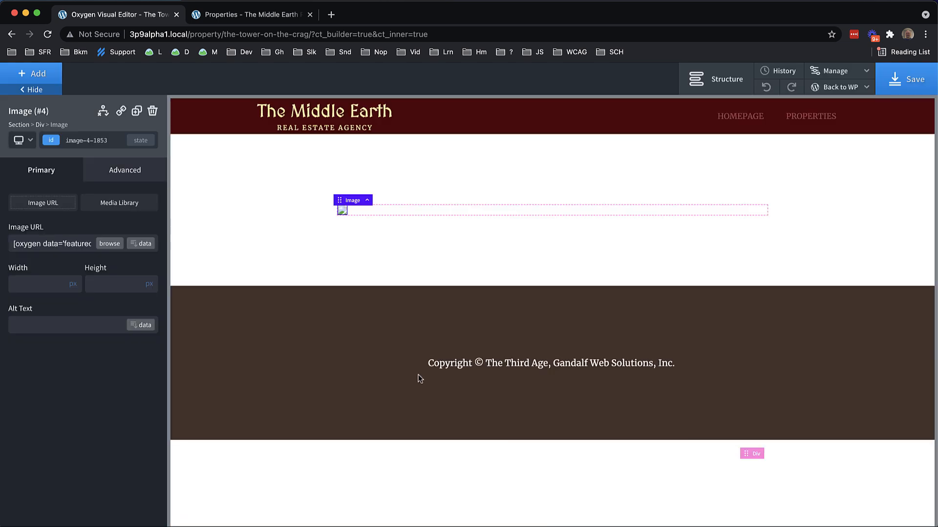
# - Center the outer div's child elements horizontally and add a nested div below the image
pyautogui.click(367, 200)
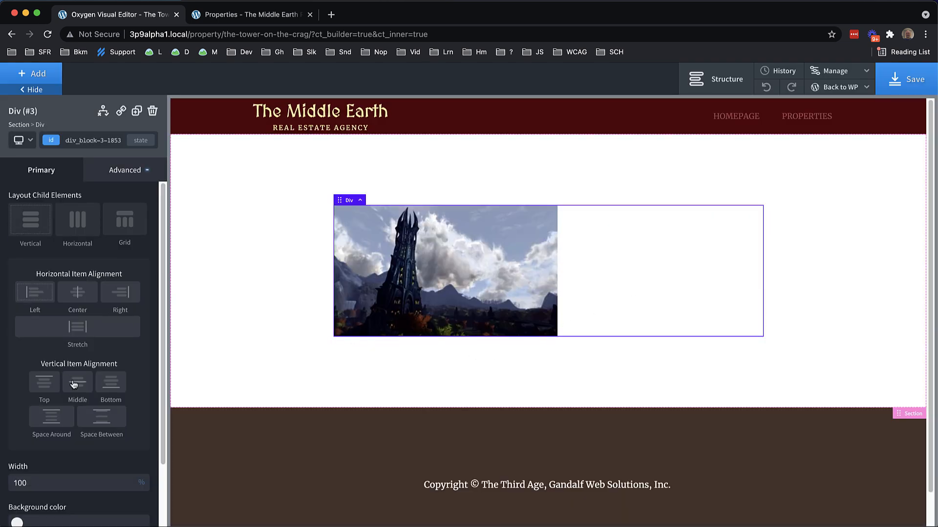
pyautogui.click(77, 294)
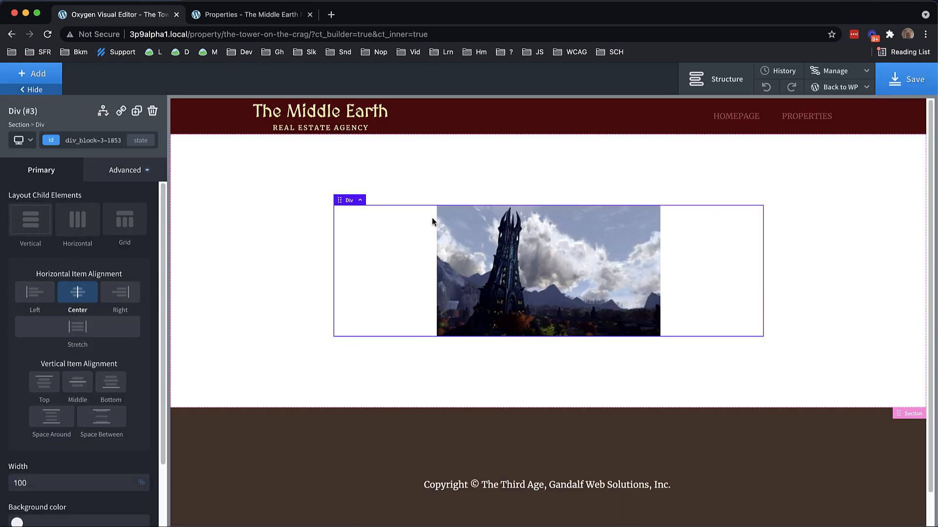
pyautogui.click(33, 74)
pyautogui.click(116, 191)
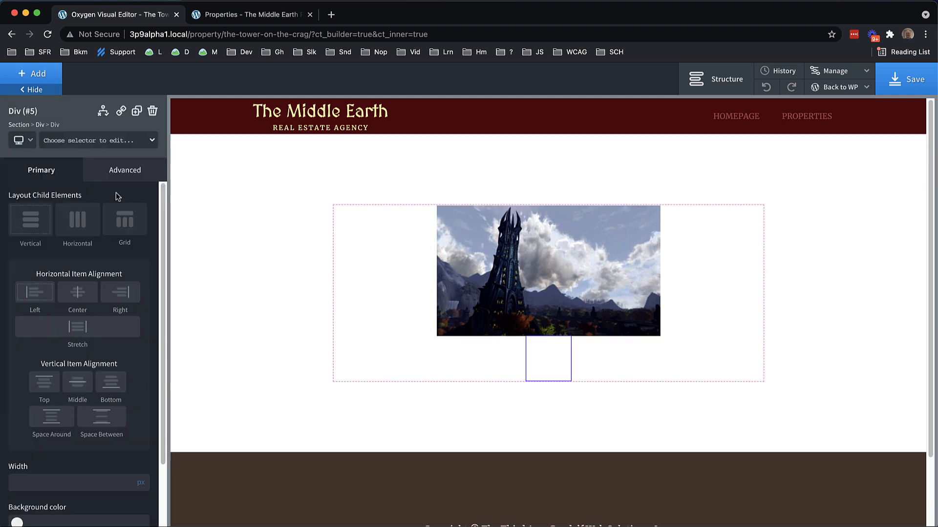
# - Set the nested div's width to 100% and its padding to 32 px on all four sides
pyautogui.click(133, 175)
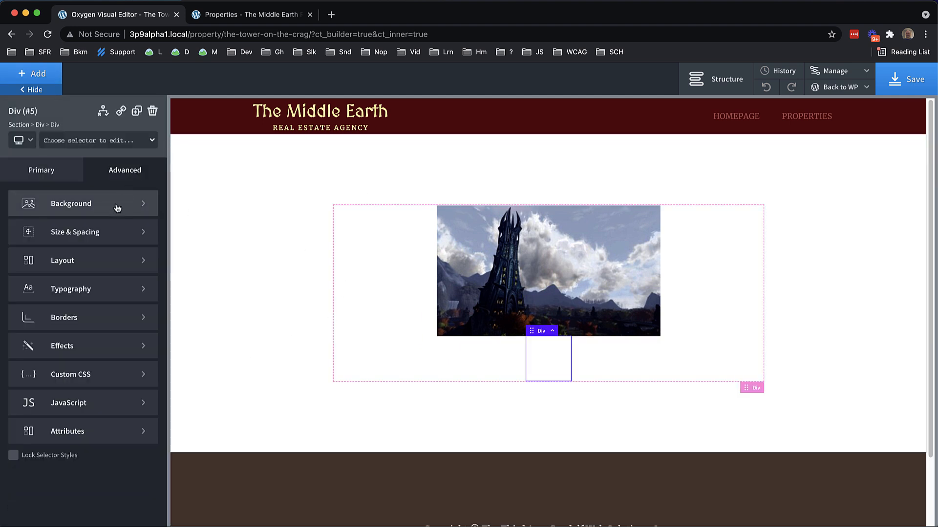
pyautogui.click(99, 234)
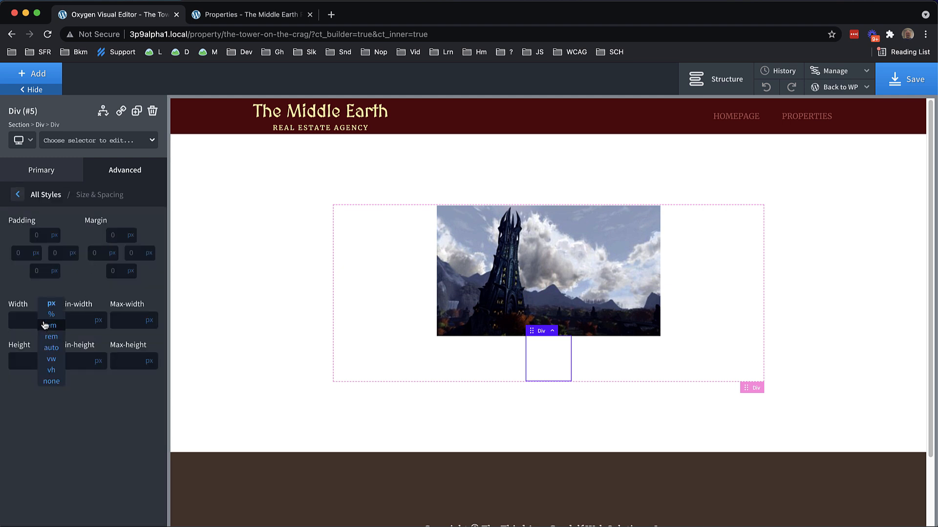
pyautogui.click(51, 314)
pyautogui.click(15, 321)
pyautogui.write('100')
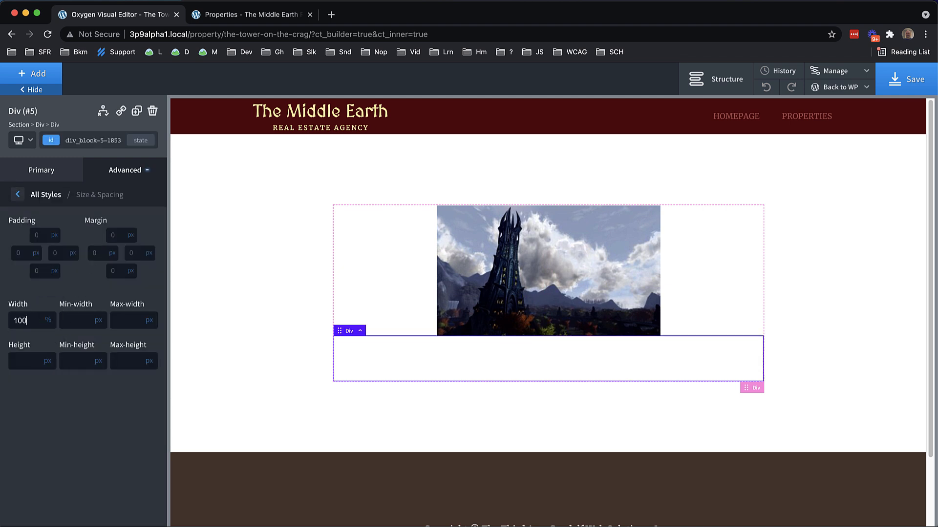
pyautogui.click(39, 235)
pyautogui.write('32')
pyautogui.click(44, 285)
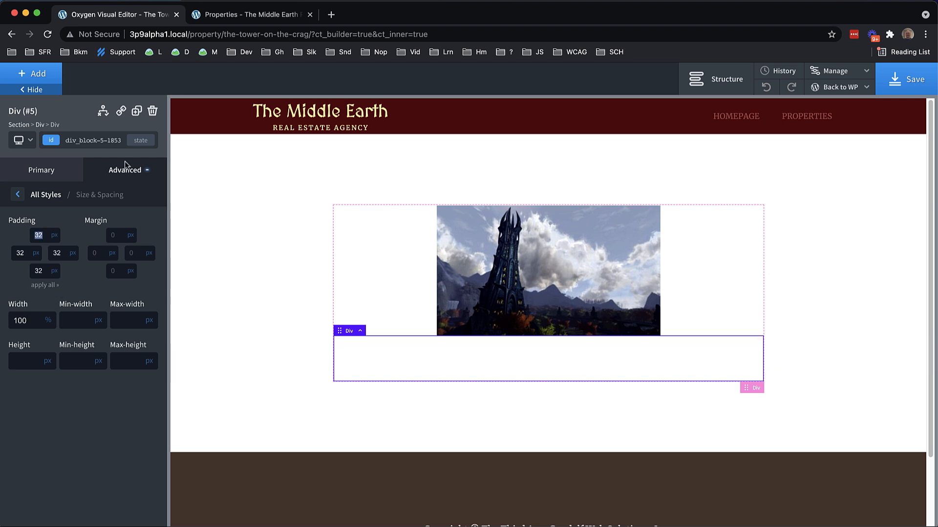
# - Add a text element in the nested div and replace its content with the Meta Box field Full Address
pyautogui.click(29, 74)
pyautogui.click(113, 269)
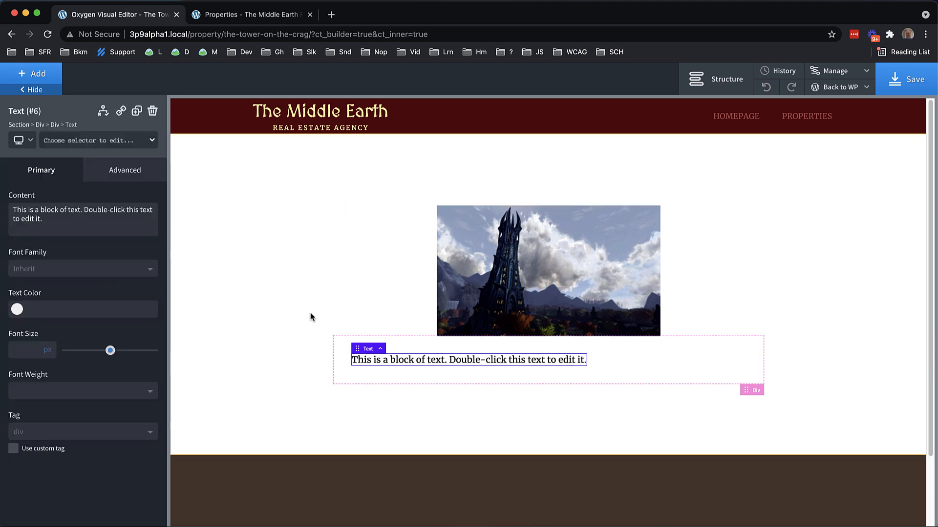
pyautogui.doubleClick(484, 360)
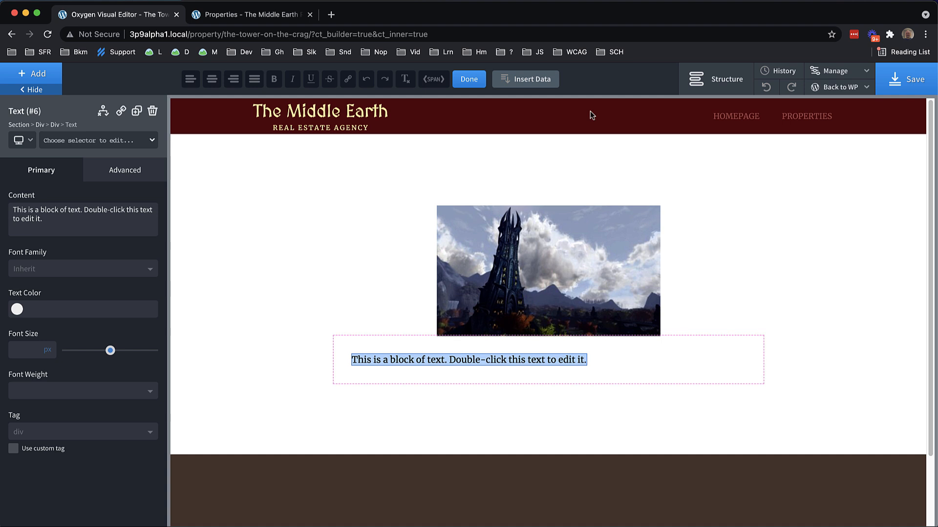
pyautogui.click(545, 78)
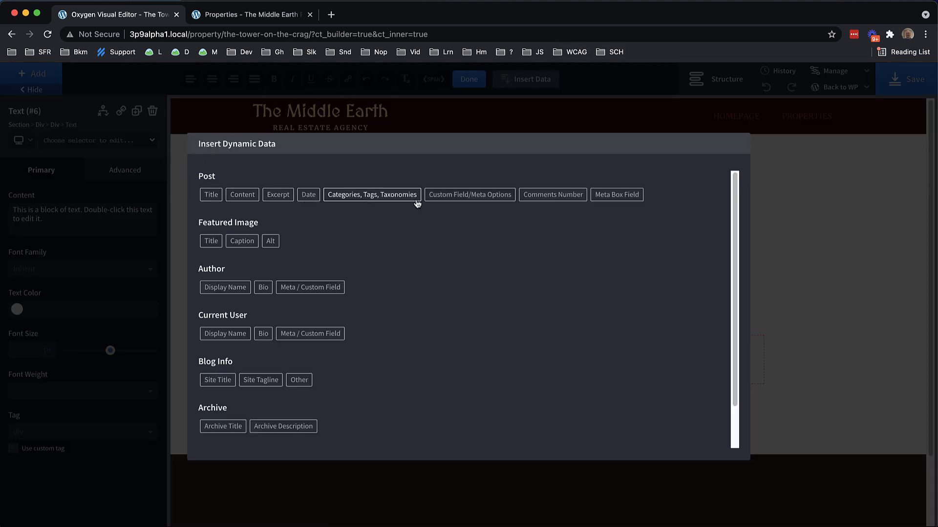
pyautogui.click(627, 200)
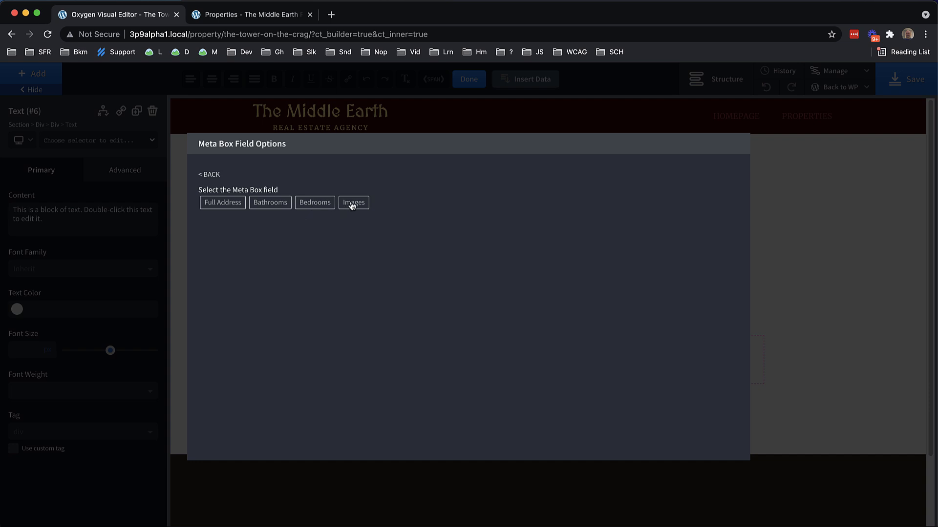
pyautogui.click(225, 206)
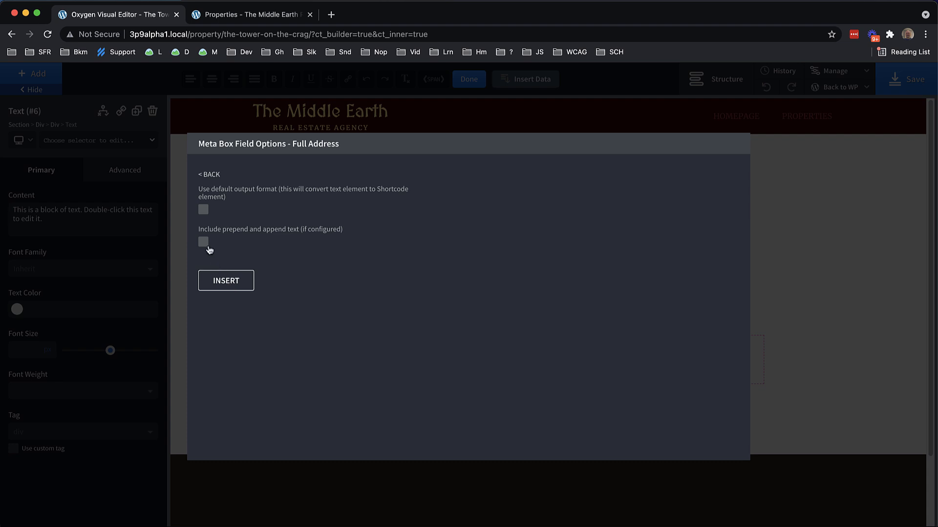
pyautogui.click(228, 285)
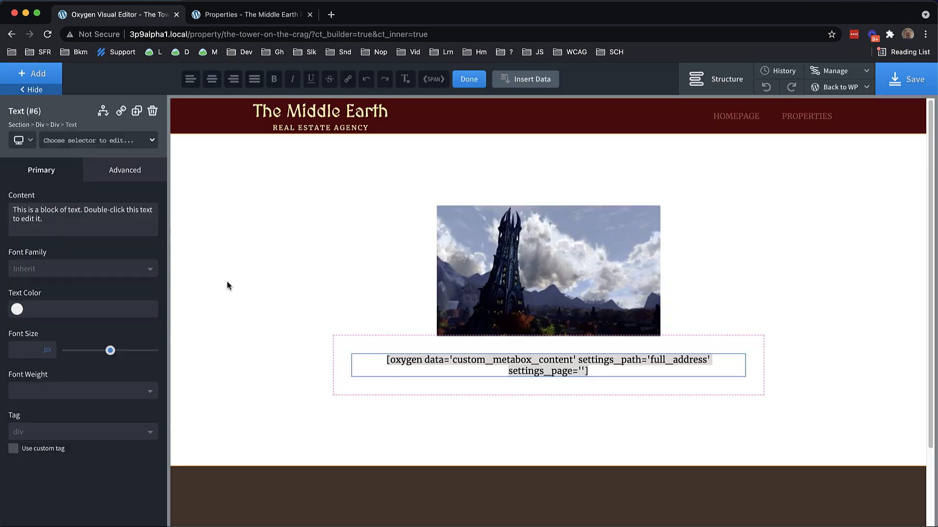
pyautogui.click(737, 390)
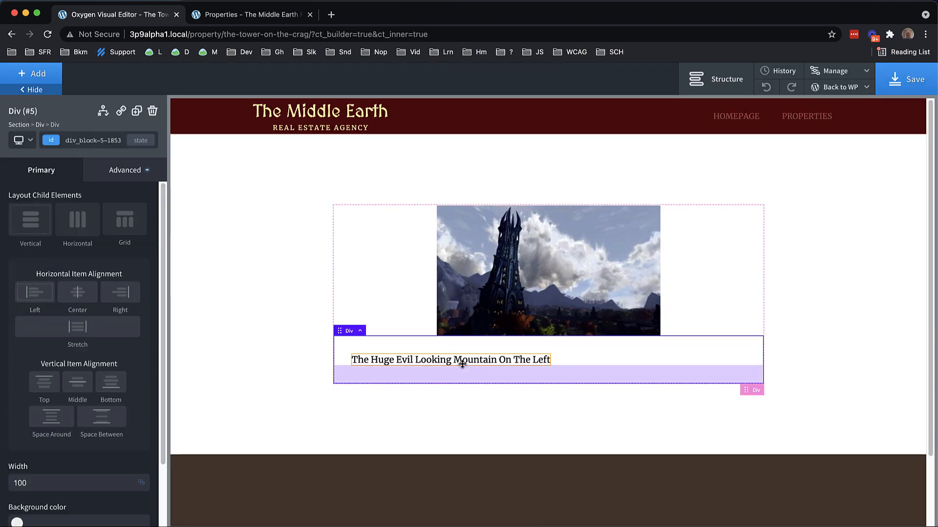
# - Replace the address text's content with the Meta Box field Images in its default output format and look over the image list
pyautogui.doubleClick(437, 359)
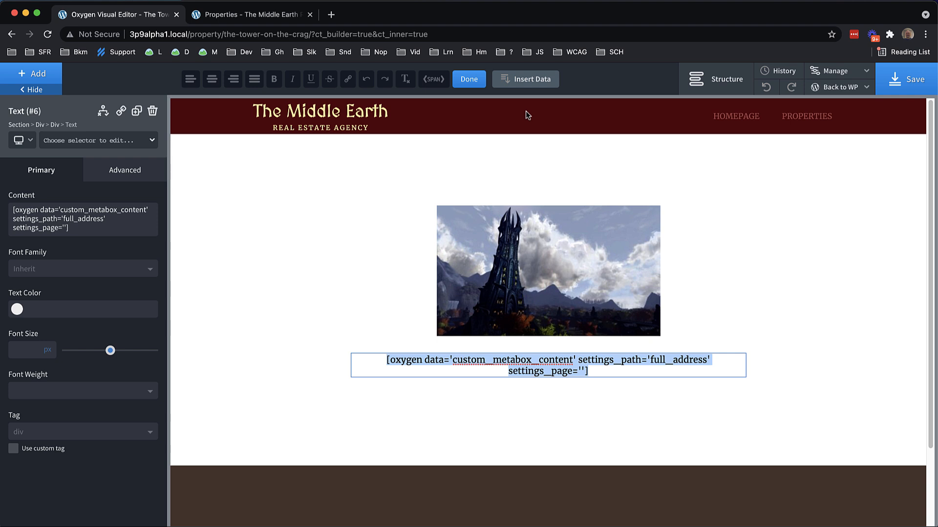
pyautogui.click(532, 78)
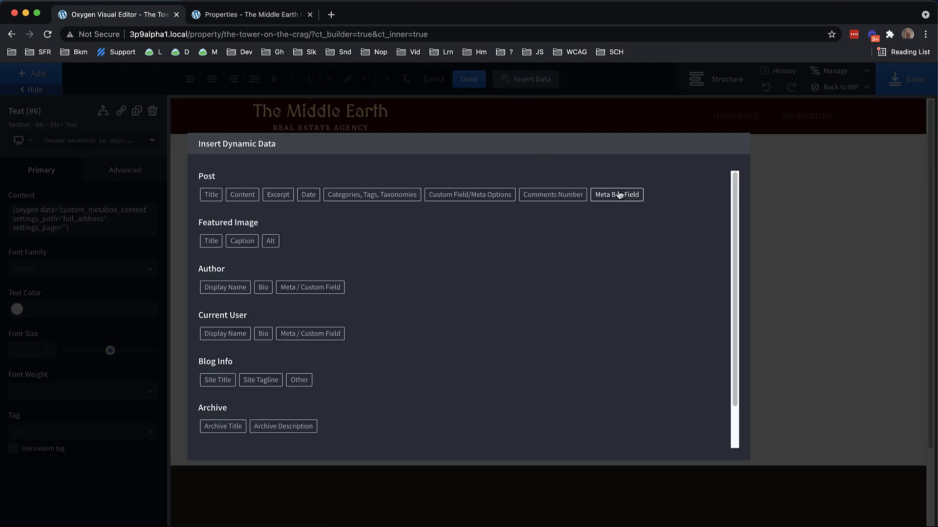
pyautogui.click(621, 195)
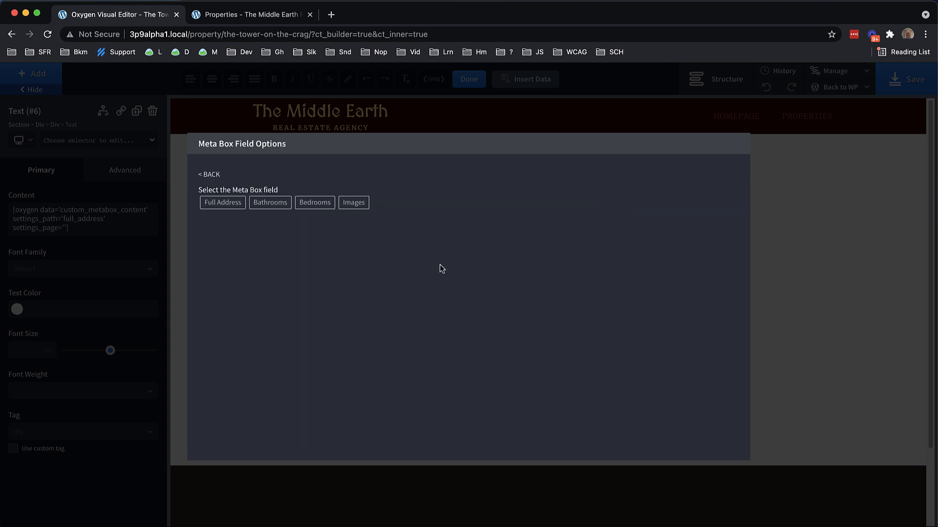
pyautogui.click(354, 203)
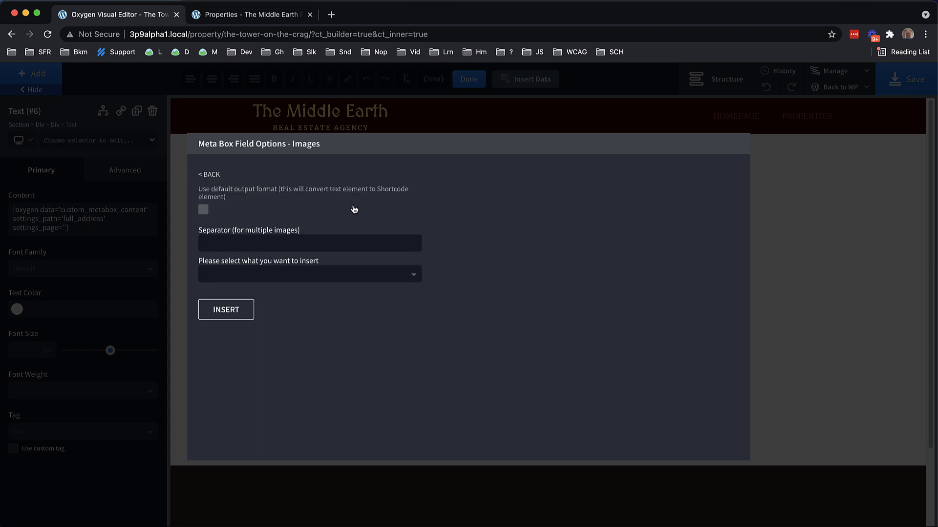
pyautogui.click(204, 212)
pyautogui.click(231, 247)
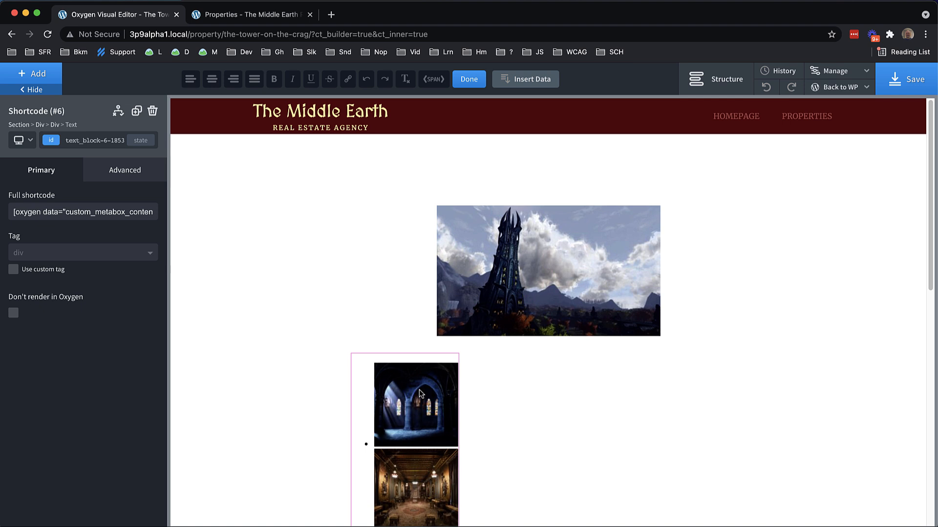
pyautogui.scroll(-3, 417, 386)
pyautogui.scroll(-6, 419, 389)
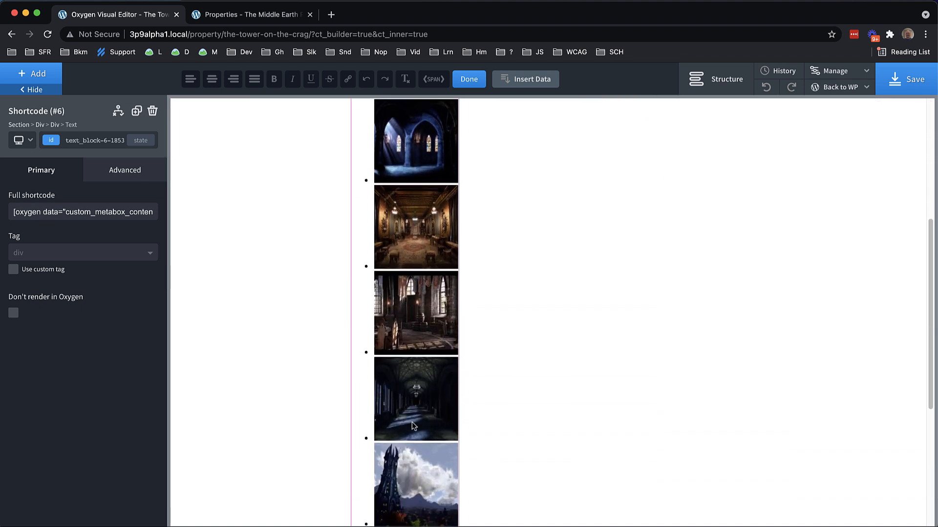
pyautogui.scroll(9, 412, 426)
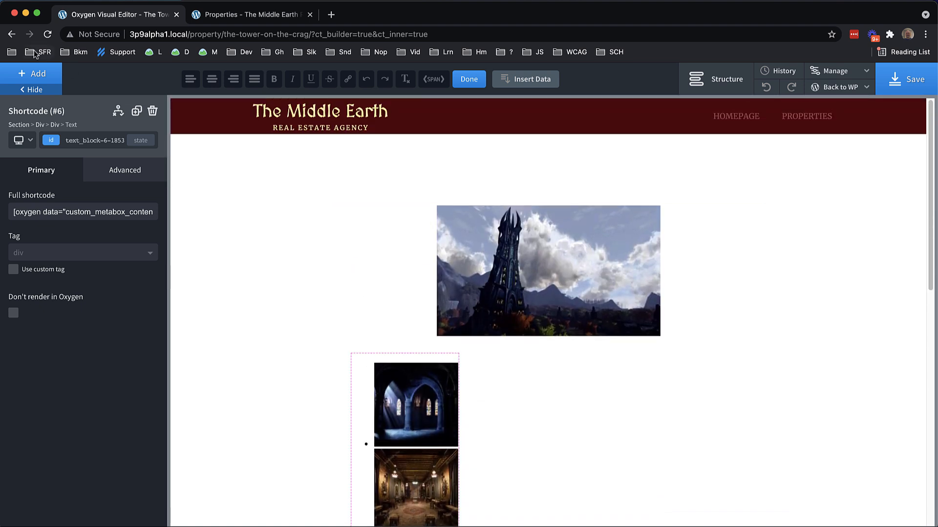
# - Delete the images shortcode element and add a text element in its place containing the Meta Box field Full Address
pyautogui.click(152, 111)
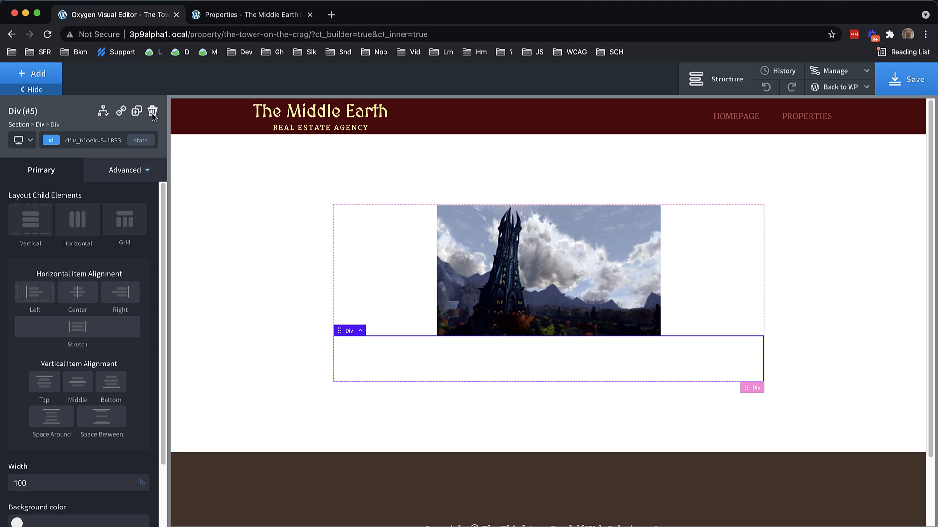
pyautogui.click(36, 78)
pyautogui.click(113, 270)
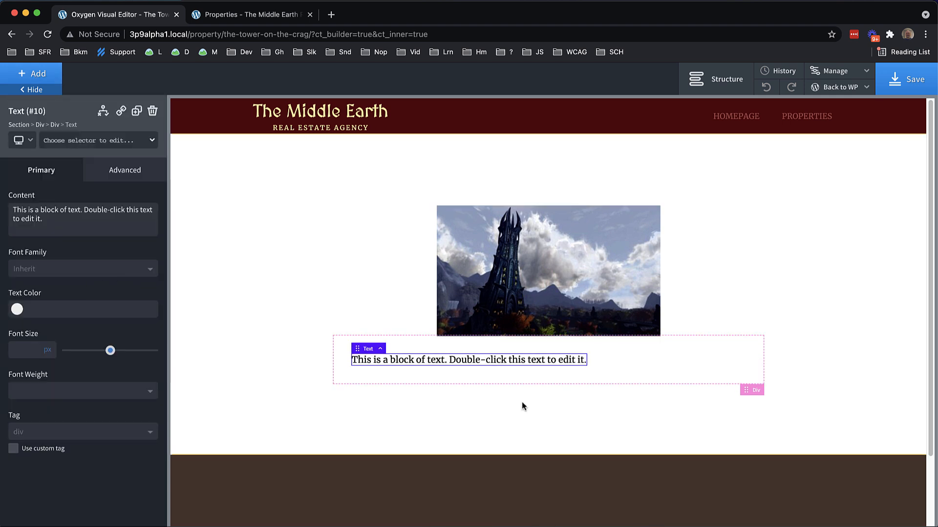
pyautogui.doubleClick(520, 366)
pyautogui.click(539, 82)
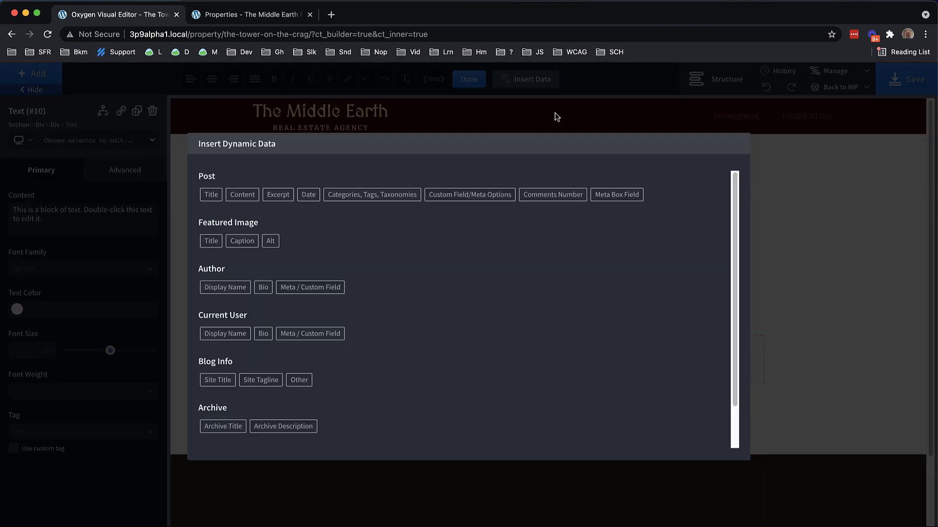
pyautogui.click(619, 198)
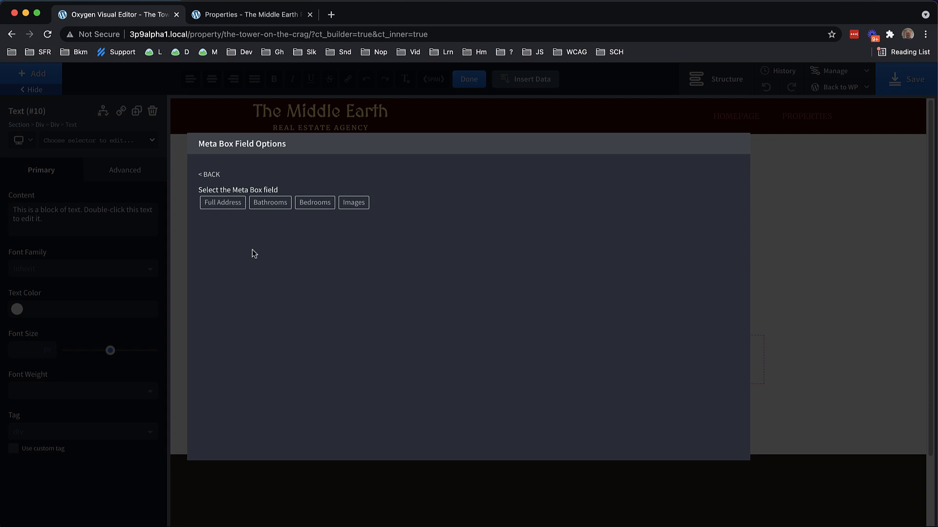
pyautogui.click(230, 207)
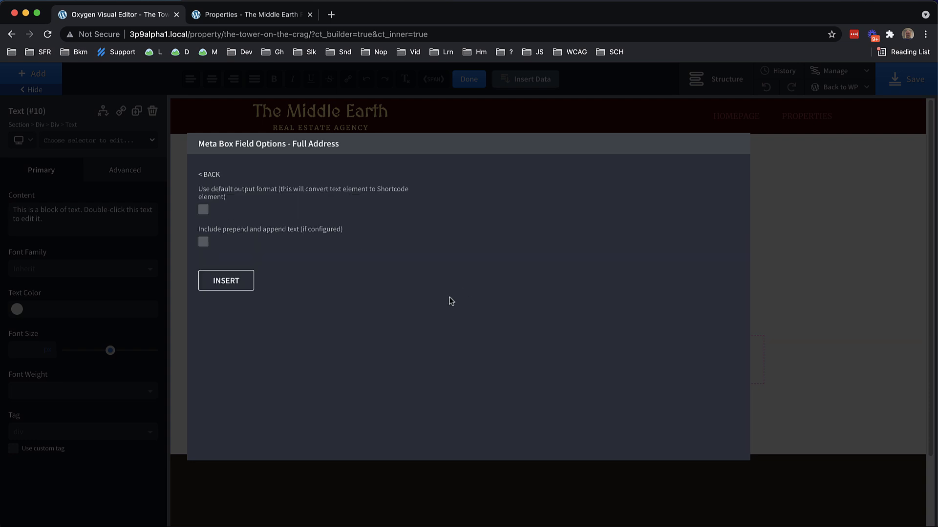
pyautogui.click(237, 287)
pyautogui.click(684, 384)
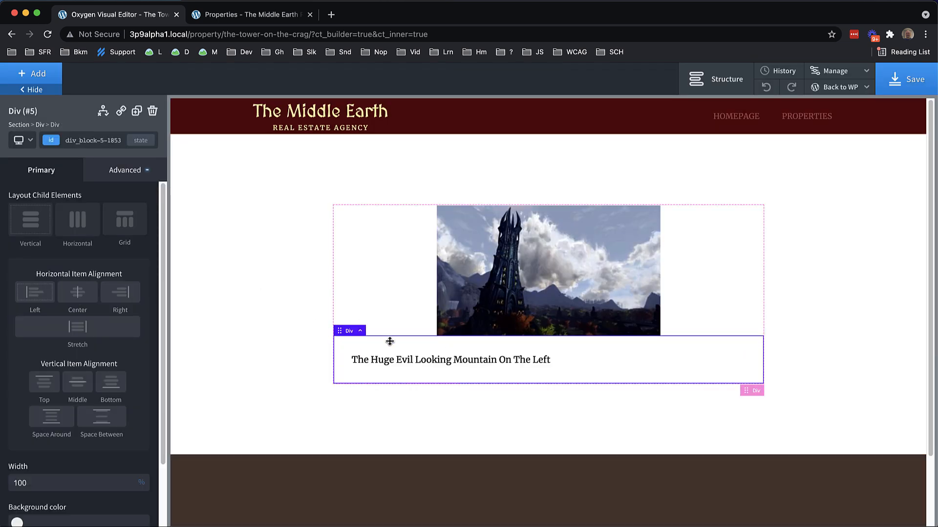
# - Duplicate the address text and replace the copy's content with the Meta Box field Bathrooms
pyautogui.click(398, 359)
pyautogui.click(137, 111)
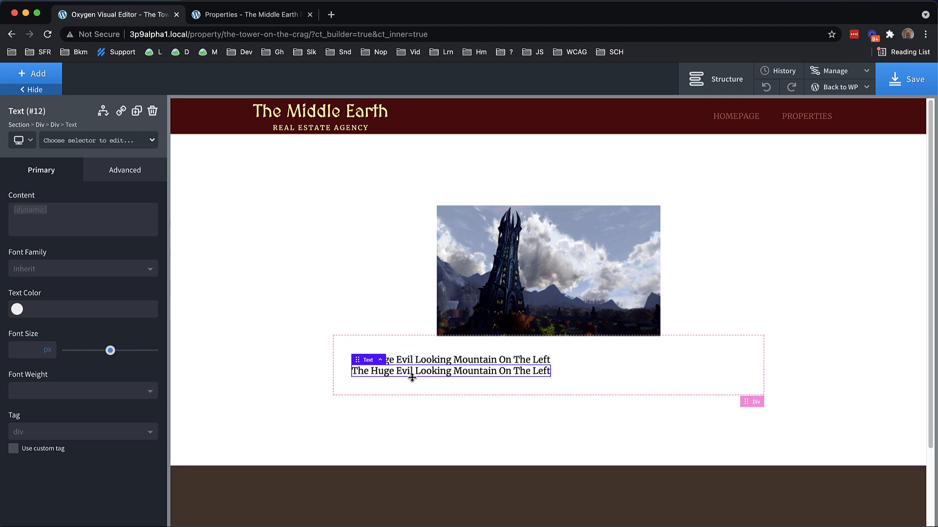
pyautogui.doubleClick(412, 374)
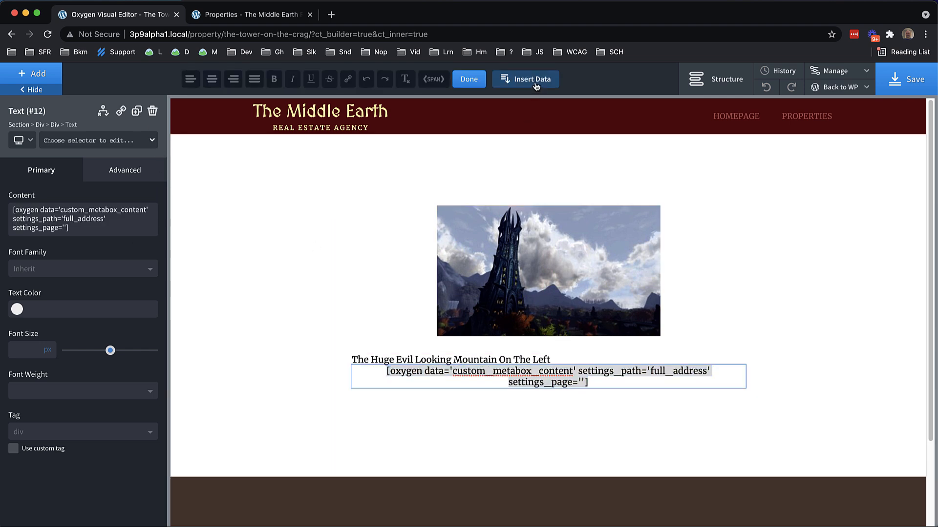
pyautogui.click(527, 79)
pyautogui.click(624, 196)
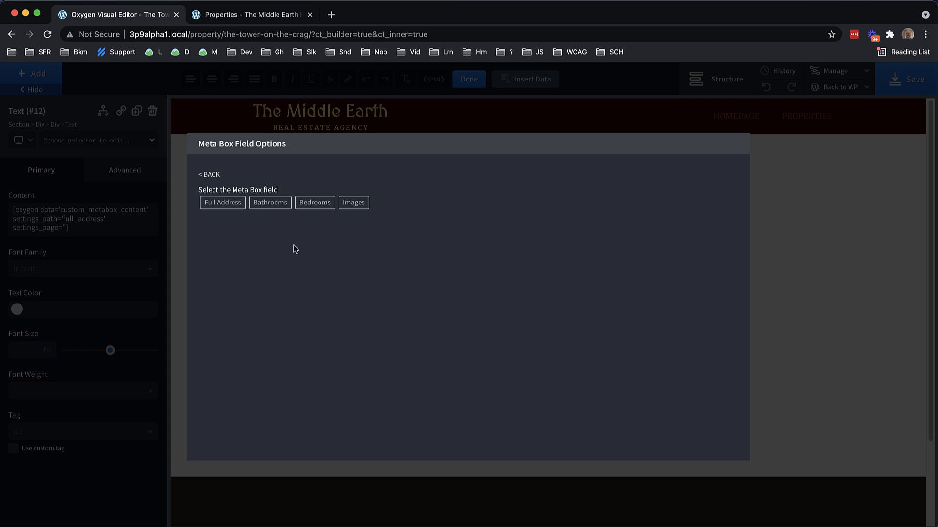
pyautogui.click(270, 203)
pyautogui.click(220, 249)
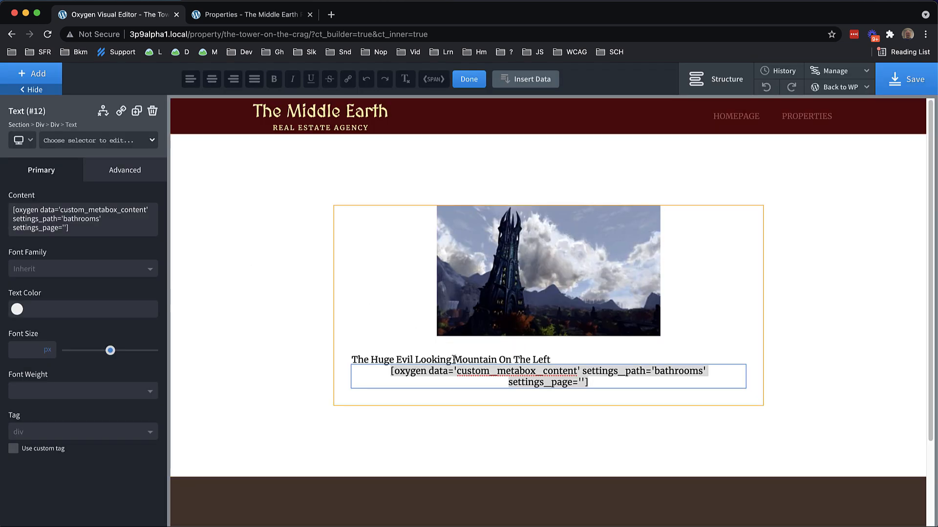
# - Surround the dynamic bathrooms value with static text, putting "This Property Has" before it and "Bathrooms" after it
pyautogui.click(391, 371)
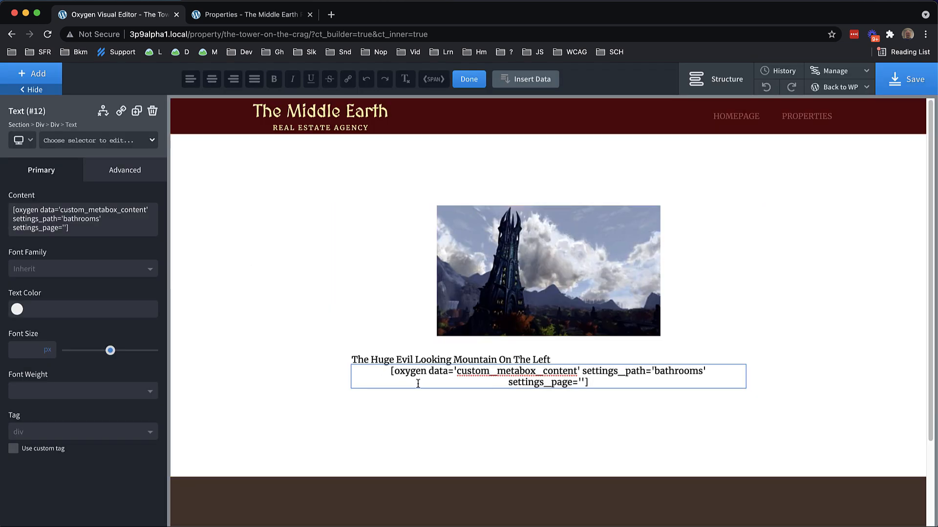
pyautogui.write('This Property has')
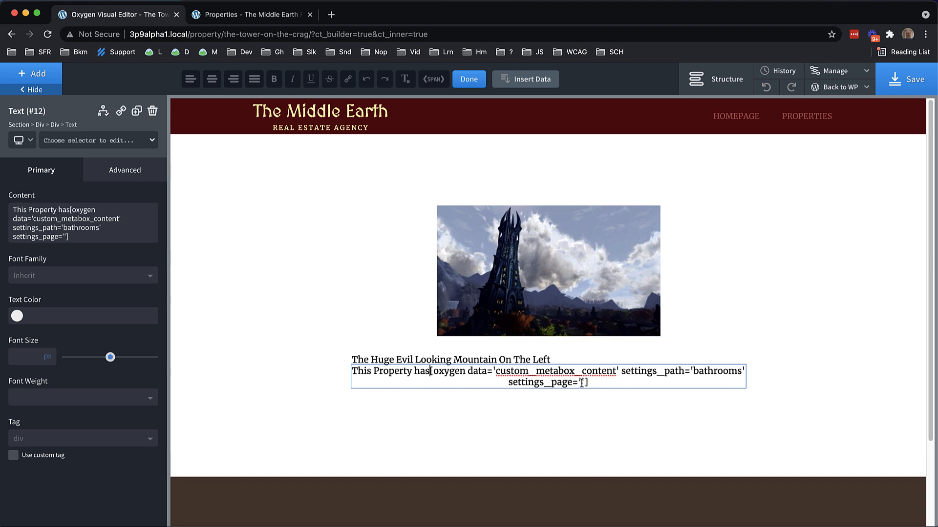
pyautogui.write(' bathro')
pyautogui.press('BackSpace')
pyautogui.press('BackSpace')
pyautogui.press('BackSpace')
pyautogui.press('BackSpace')
pyautogui.press('BackSpace')
pyautogui.press('BackSpace')
pyautogui.write('Bathrooms')
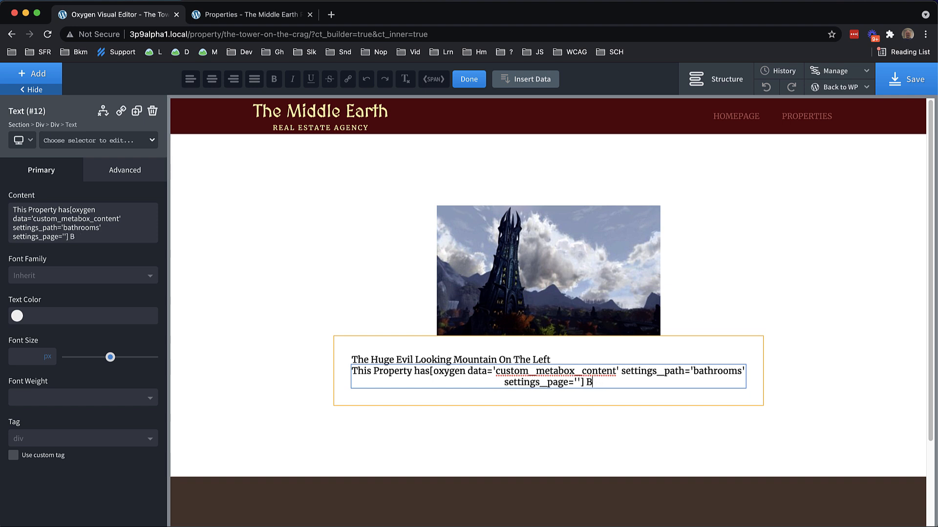
pyautogui.click(429, 372)
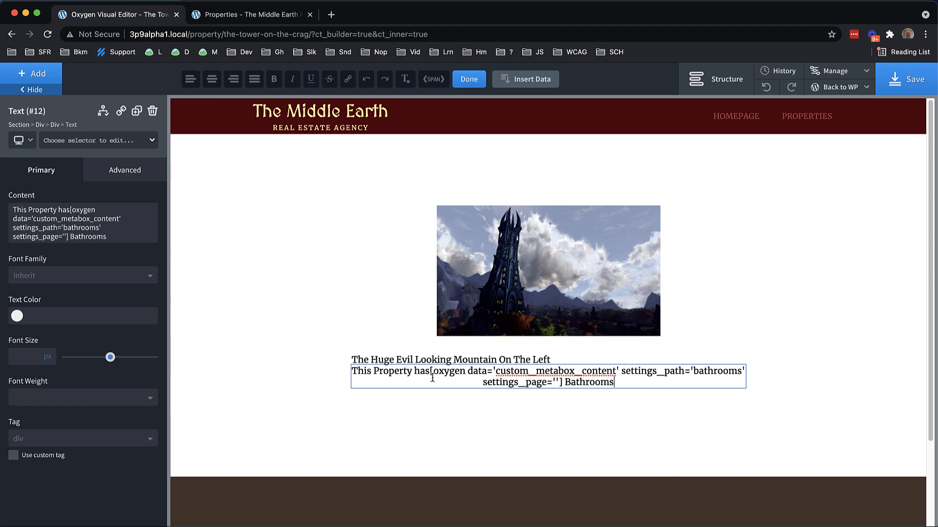
pyautogui.click(481, 373)
pyautogui.press('BackSpace')
pyautogui.write('H')
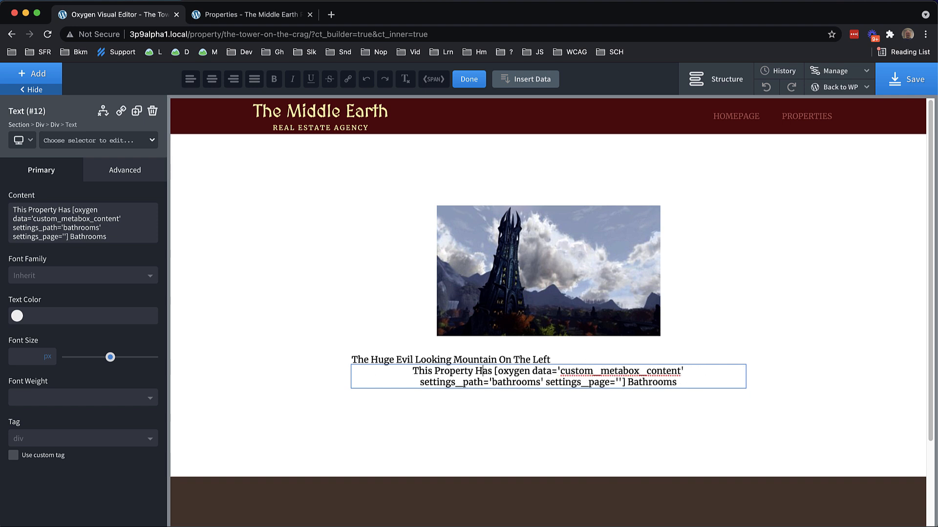
pyautogui.click(704, 350)
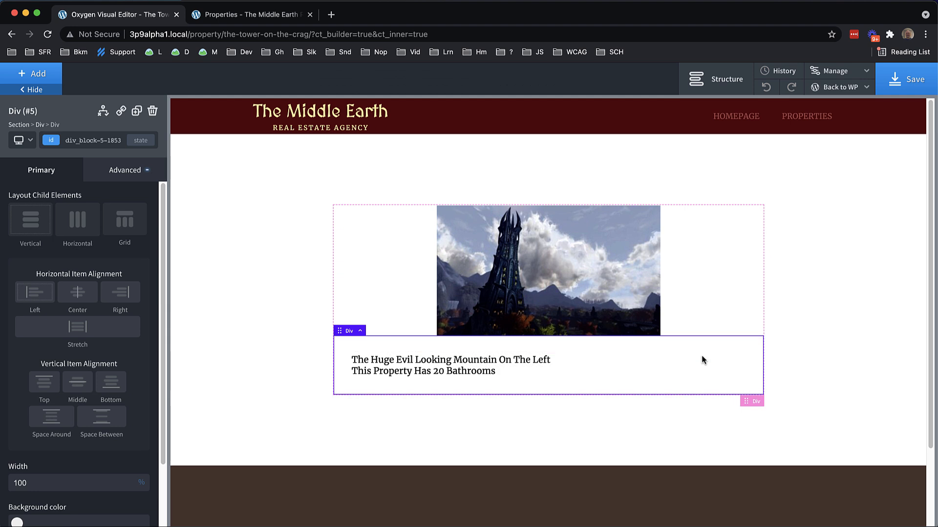
# - Duplicate the bathrooms text and replace only the dynamic value in the copy with the Meta Box field Bedrooms
pyautogui.click(478, 374)
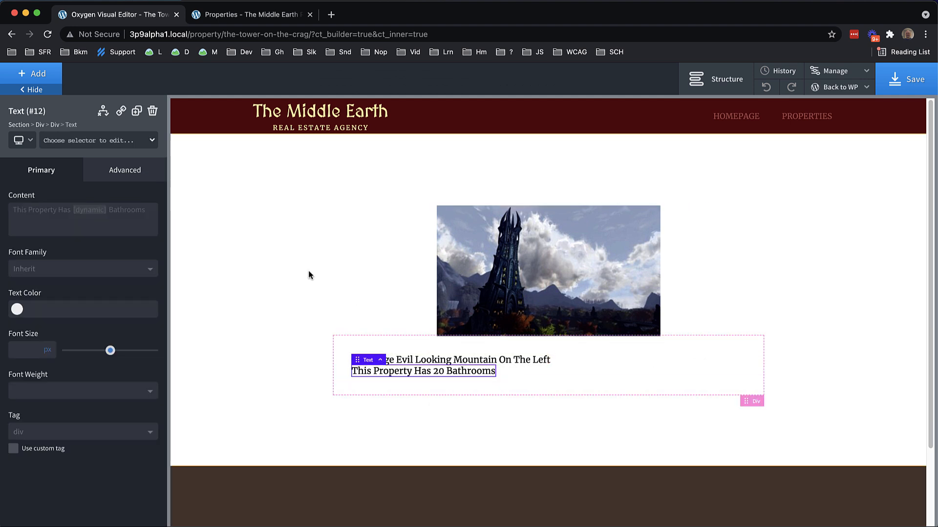
pyautogui.click(136, 111)
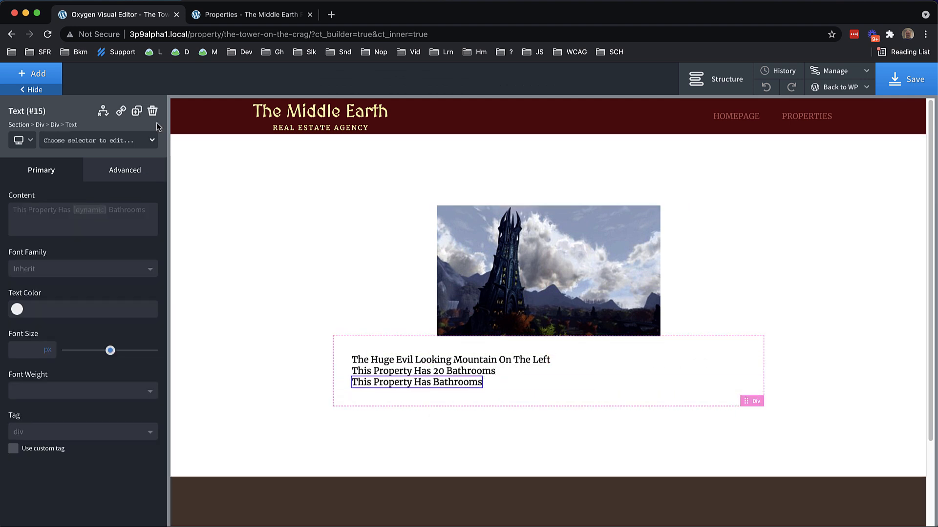
pyautogui.doubleClick(441, 384)
pyautogui.click(616, 393)
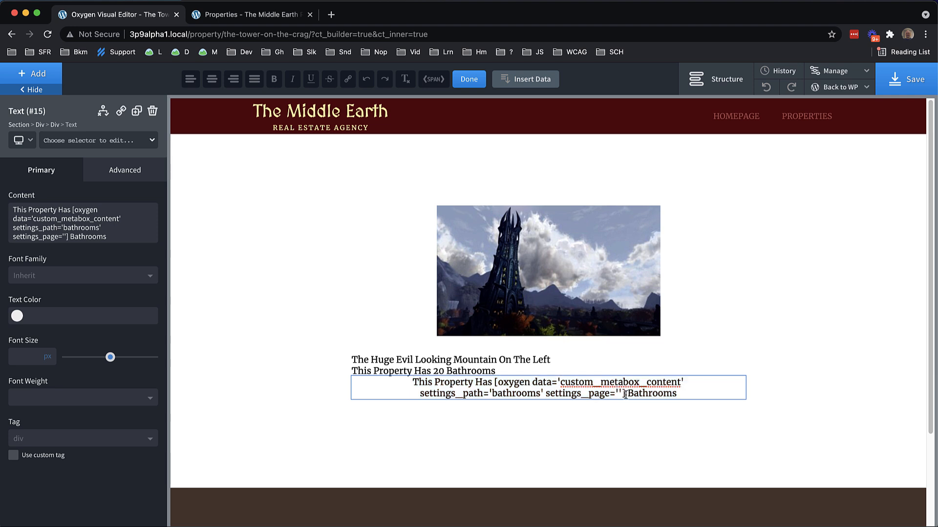
pyautogui.moveTo(626, 394); pyautogui.dragTo(494, 386)
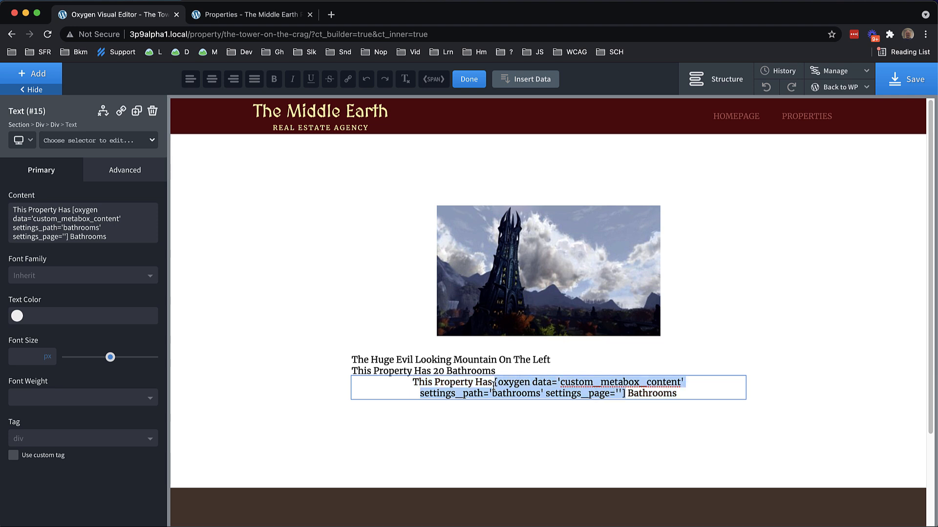
pyautogui.click(548, 82)
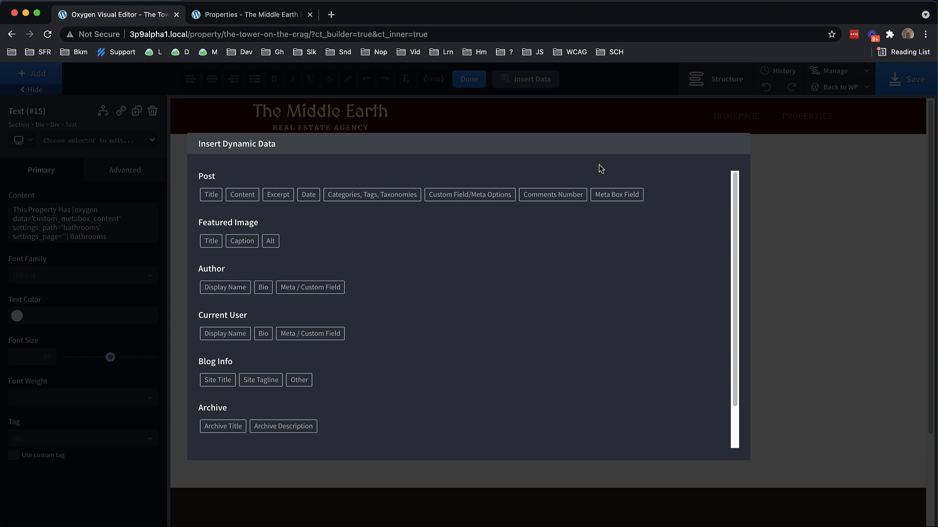
pyautogui.click(610, 195)
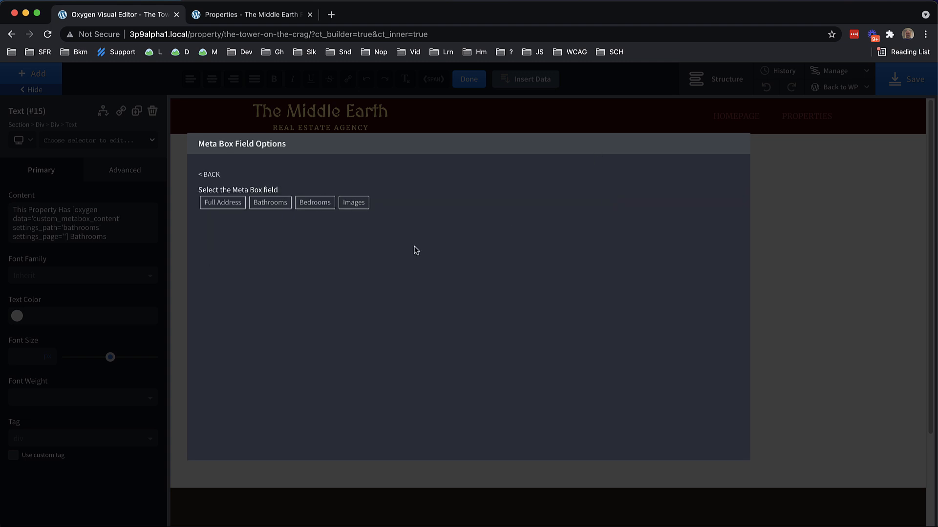
pyautogui.click(302, 205)
pyautogui.click(226, 257)
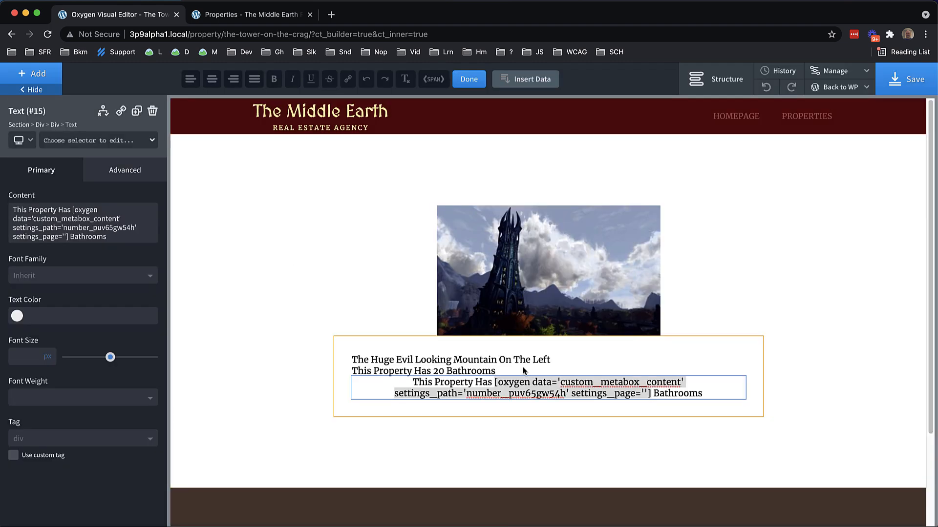
# - Change the closing word of the duplicated text to "Bedrooms" and finish editing it
pyautogui.click(702, 393)
pyautogui.moveTo(702, 393); pyautogui.dragTo(654, 395)
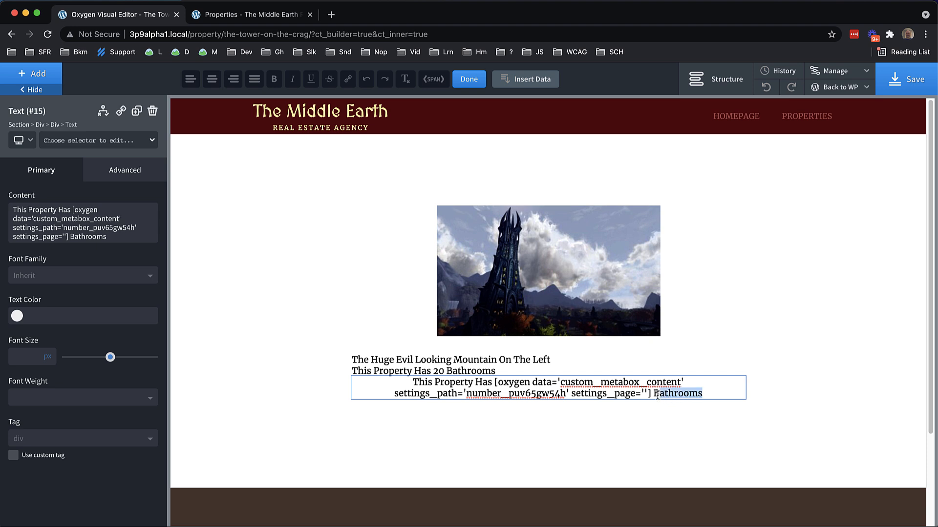
pyautogui.write('Bedrooms')
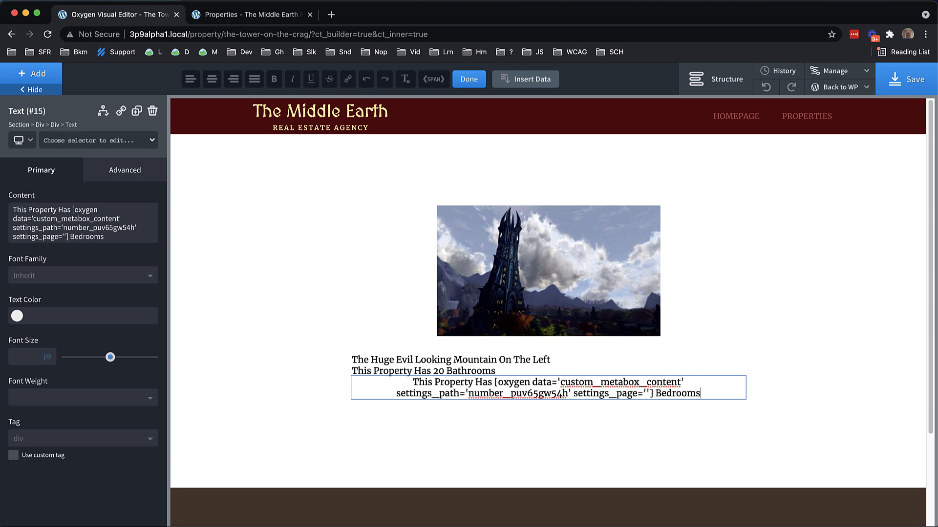
pyautogui.click(640, 393)
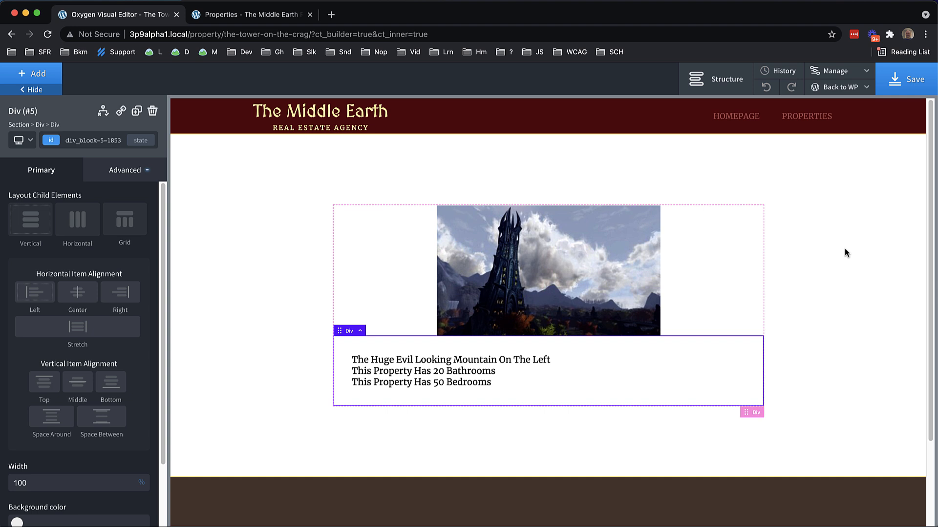
# - In the structure tree, move the bathrooms text above the address text and the bedrooms text above the image
pyautogui.click(699, 86)
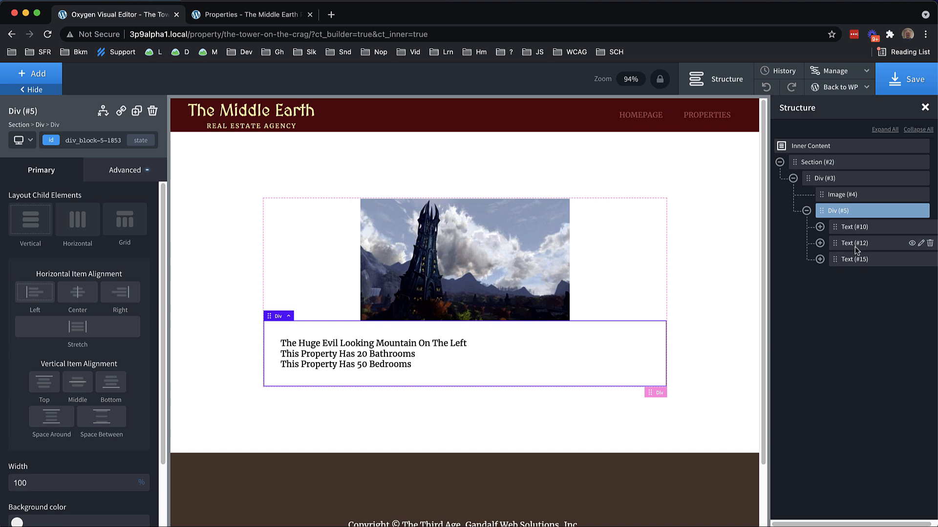
pyautogui.moveTo(837, 246); pyautogui.dragTo(846, 222)
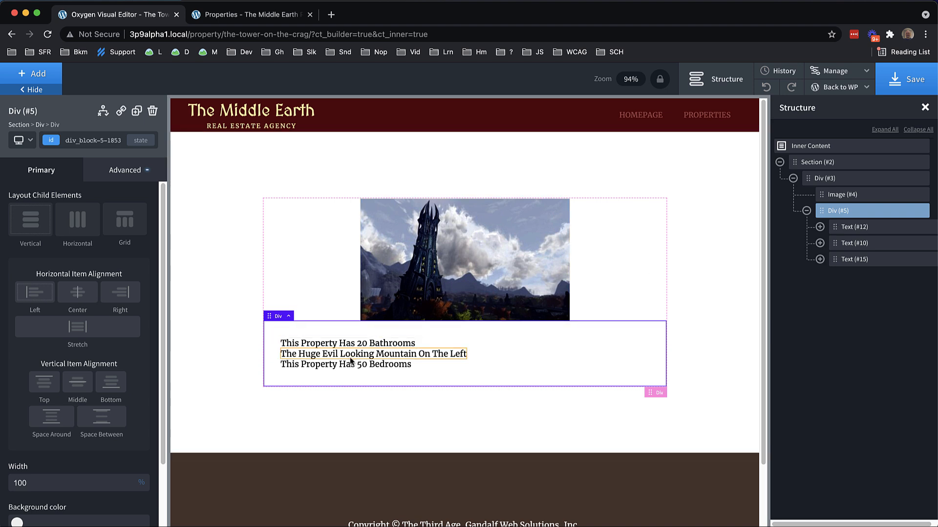
pyautogui.moveTo(835, 256); pyautogui.dragTo(840, 191)
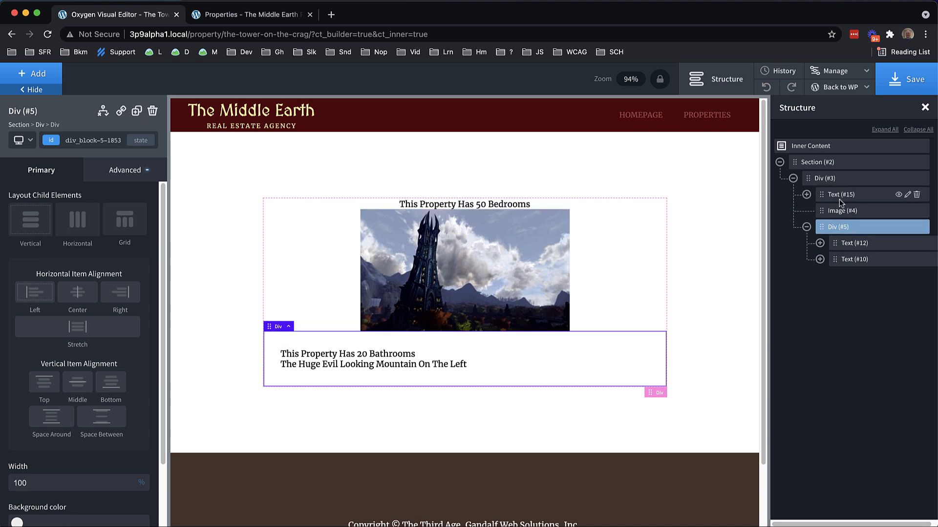
# - Collapse the nested div in the structure tree and move the bedrooms text back into it as its first child
pyautogui.click(806, 227)
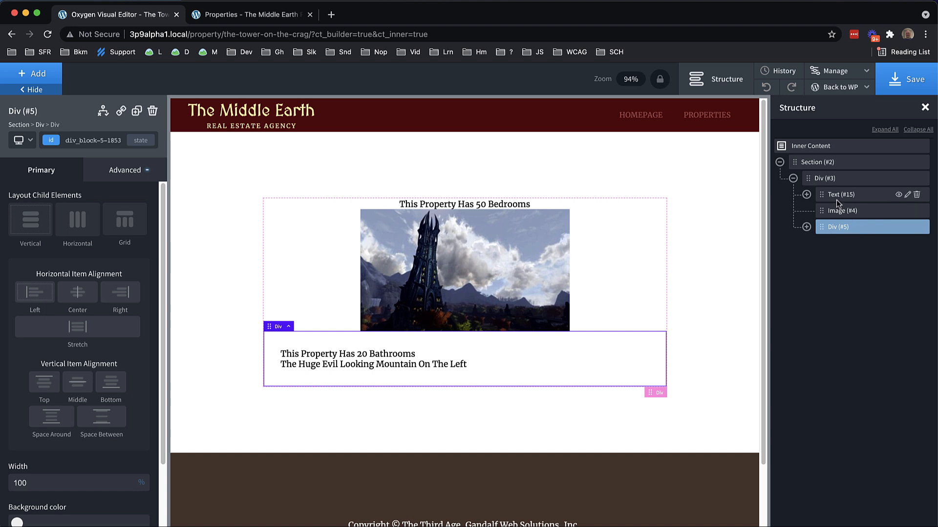
pyautogui.moveTo(823, 194); pyautogui.dragTo(849, 233)
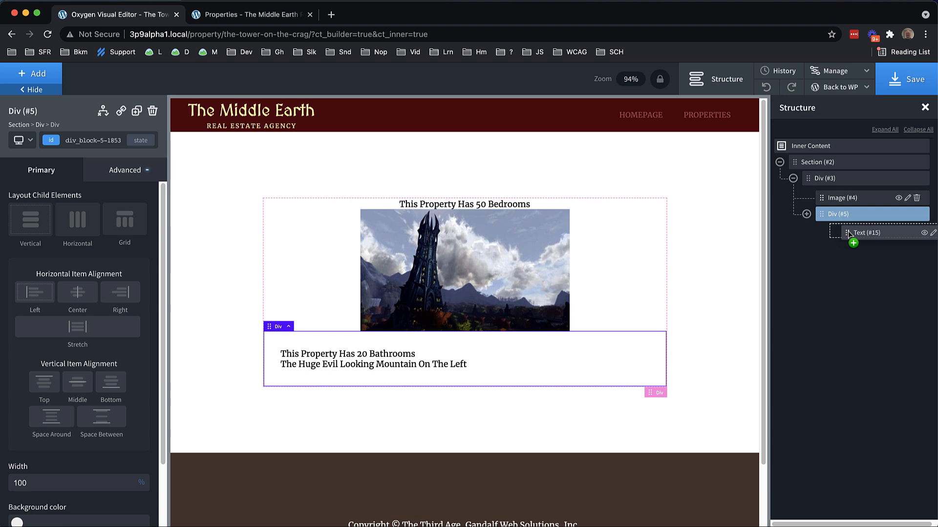
pyautogui.moveTo(848, 230); pyautogui.dragTo(848, 232)
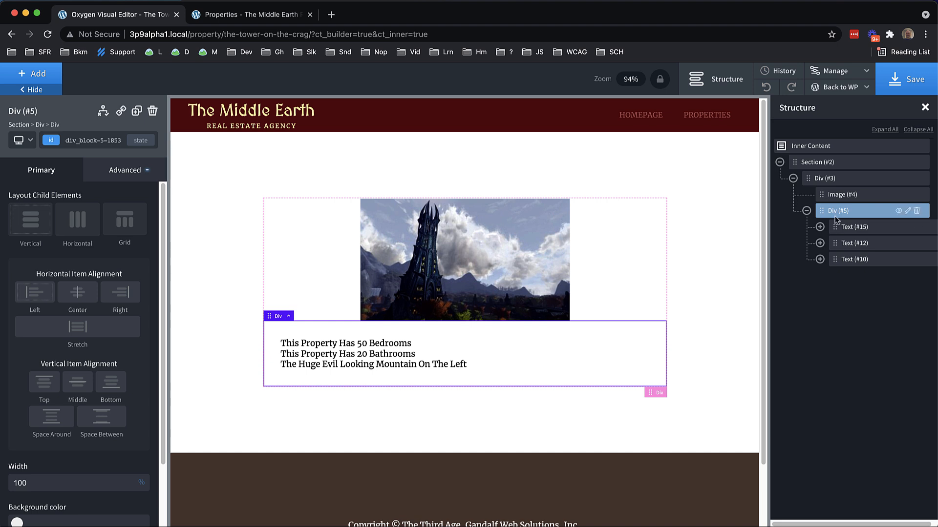
# - Collapse the nested details div, move it out of its parent div to the page's top level, and collapse the section
pyautogui.click(807, 211)
pyautogui.moveTo(822, 210); pyautogui.dragTo(798, 183)
pyautogui.click(780, 178)
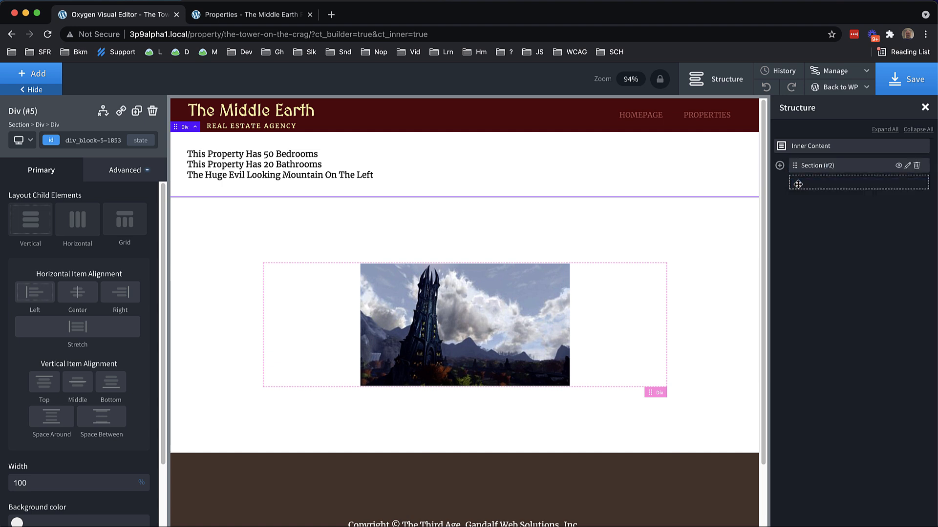